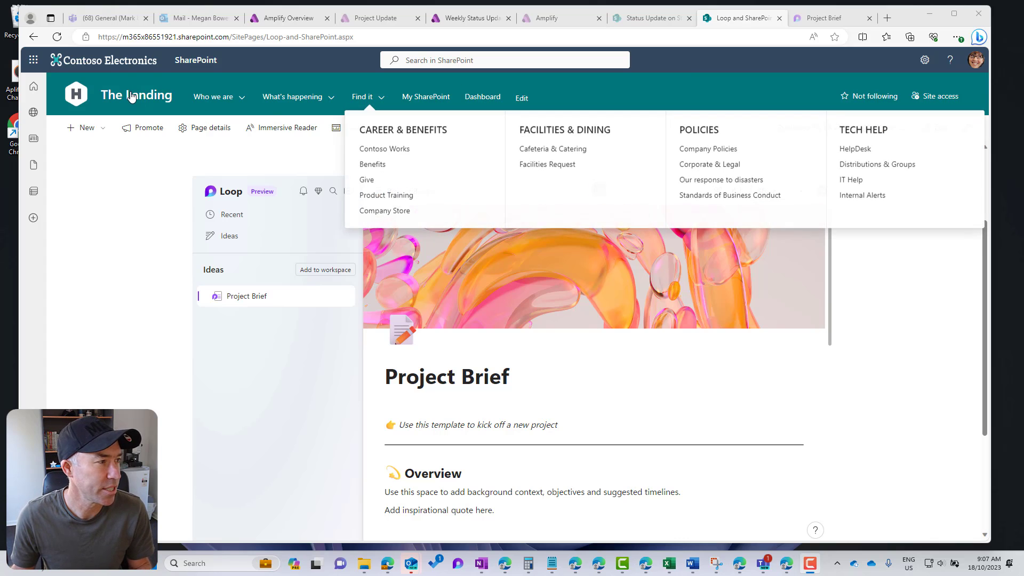
Copy the 'Loop and SharePoint' page URL, go to the site home, and paste it to reload the page
scroll(302, 168, up, 2)
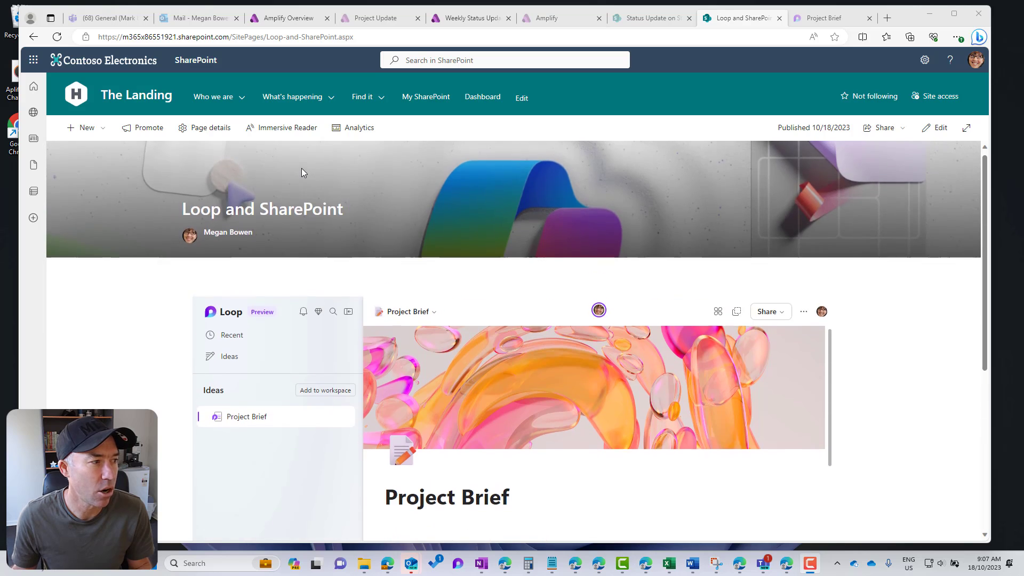
scroll(302, 168, down, 5)
scroll(302, 168, up, 4)
scroll(302, 172, up, 2)
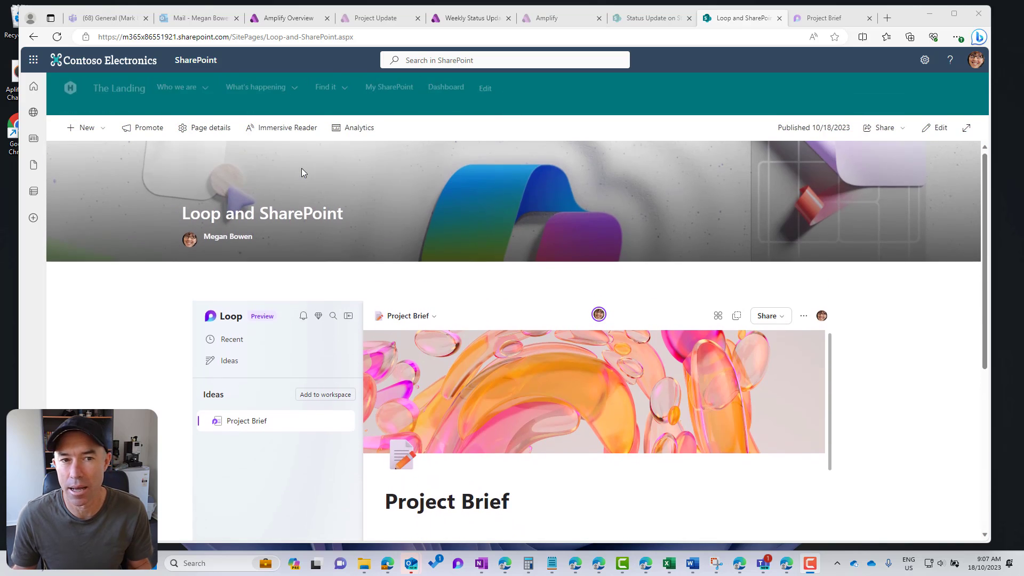
click(269, 37)
key(ctrl+c)
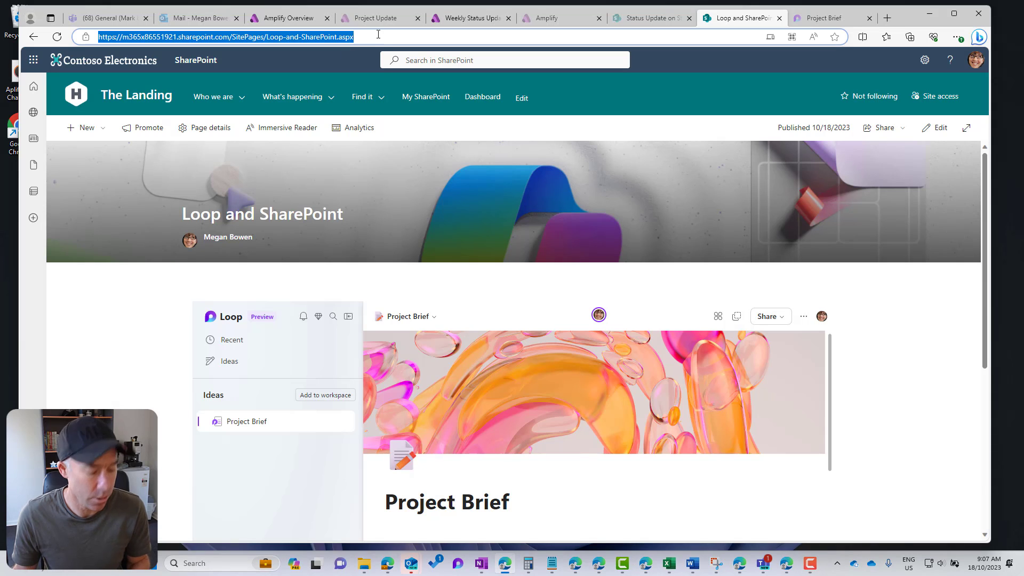
click(182, 94)
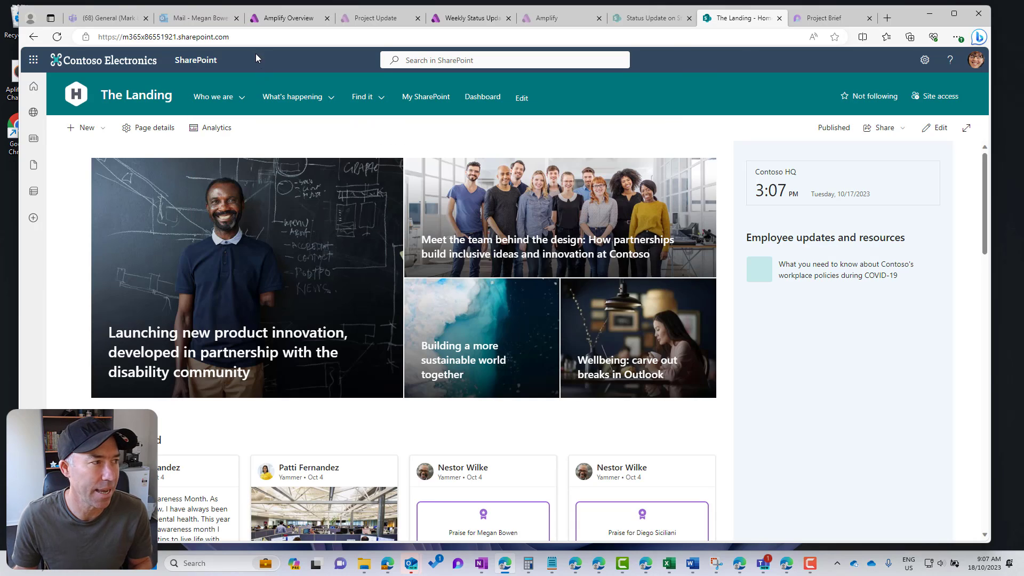
click(251, 38)
key(ctrl+v)
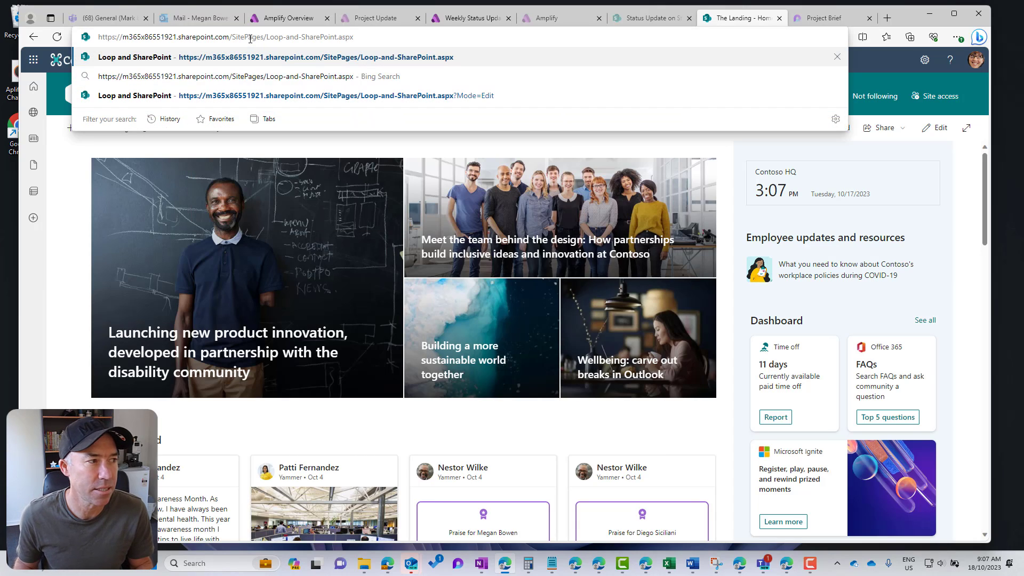
key(Return)
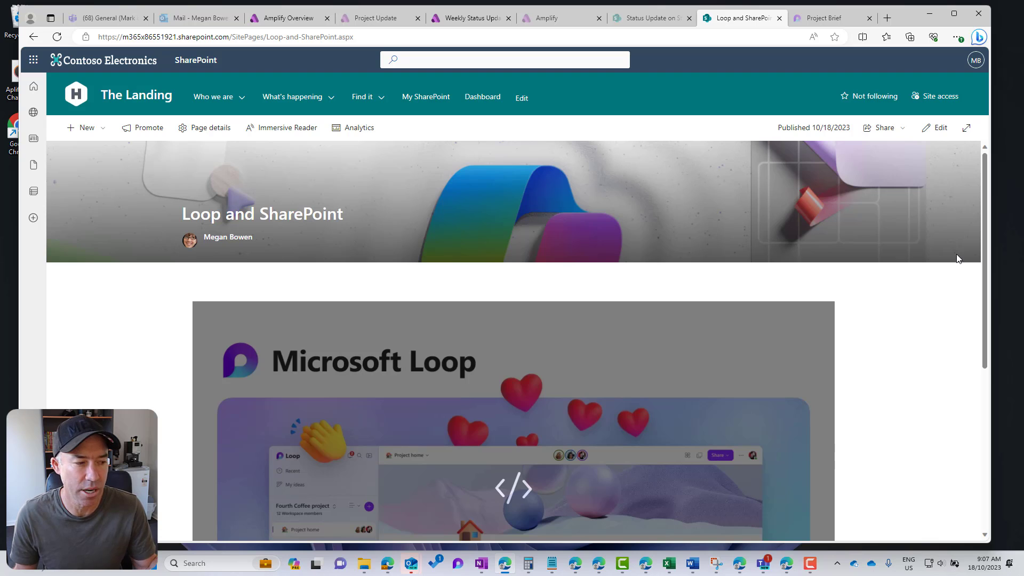
Scroll to the embedded Loop Project Brief and click into its title to edit it inline
scroll(957, 258, down, 3)
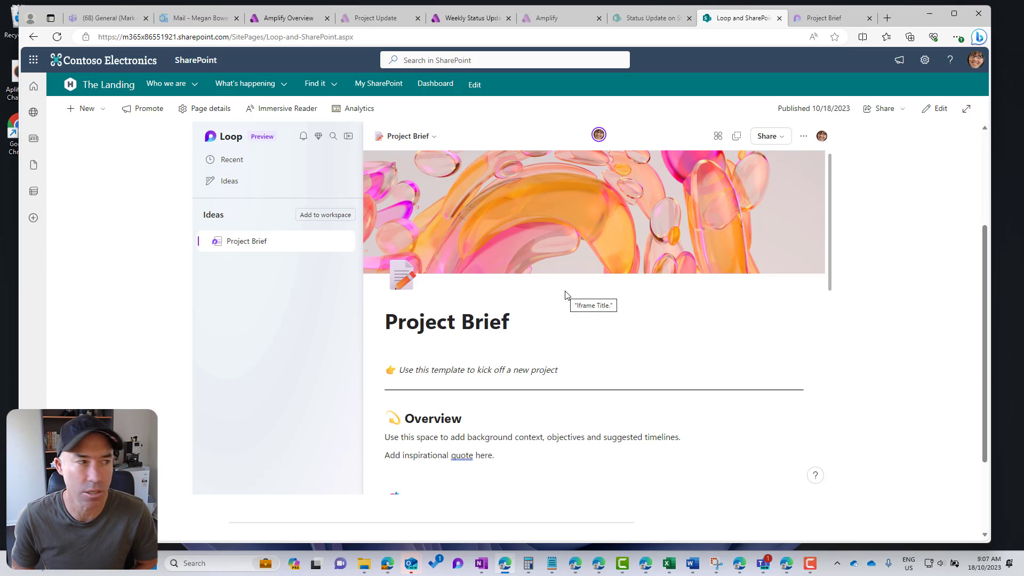
click(396, 309)
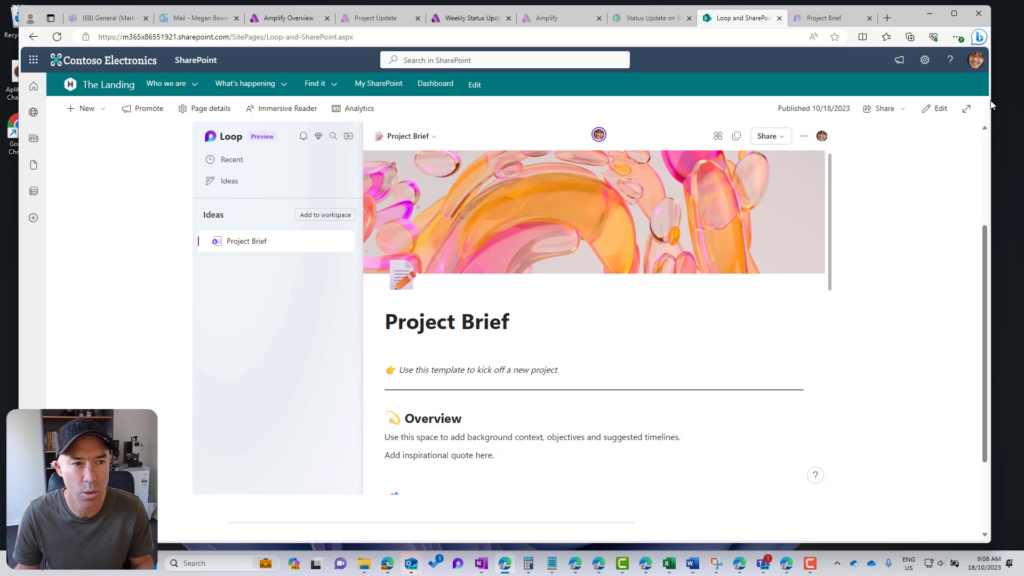
Narrow the Edge window to view the embedded Loop page at a small width
drag(899, 20, 896, 28)
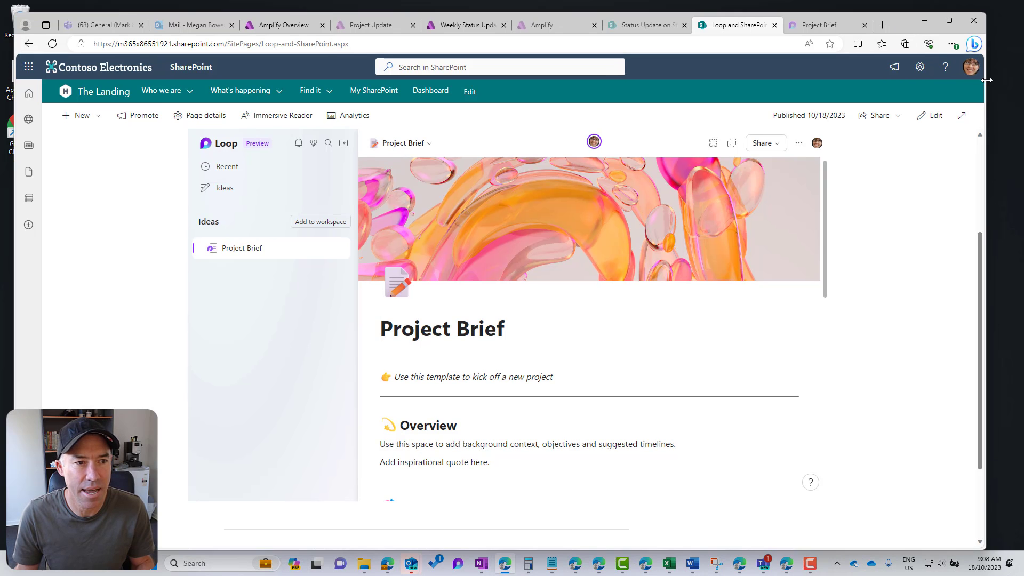
drag(835, 87, 598, 130)
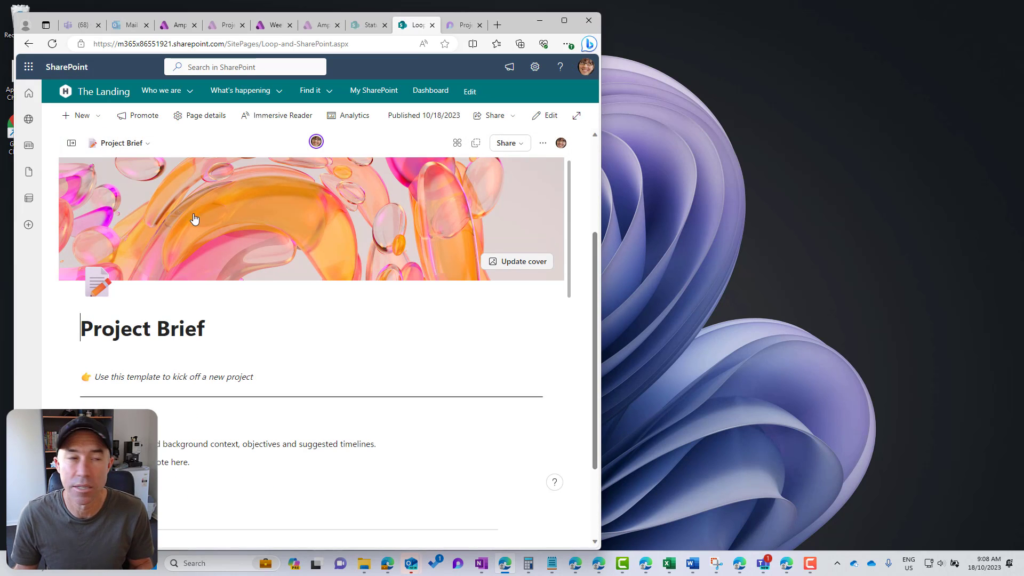
scroll(304, 279, down, 4)
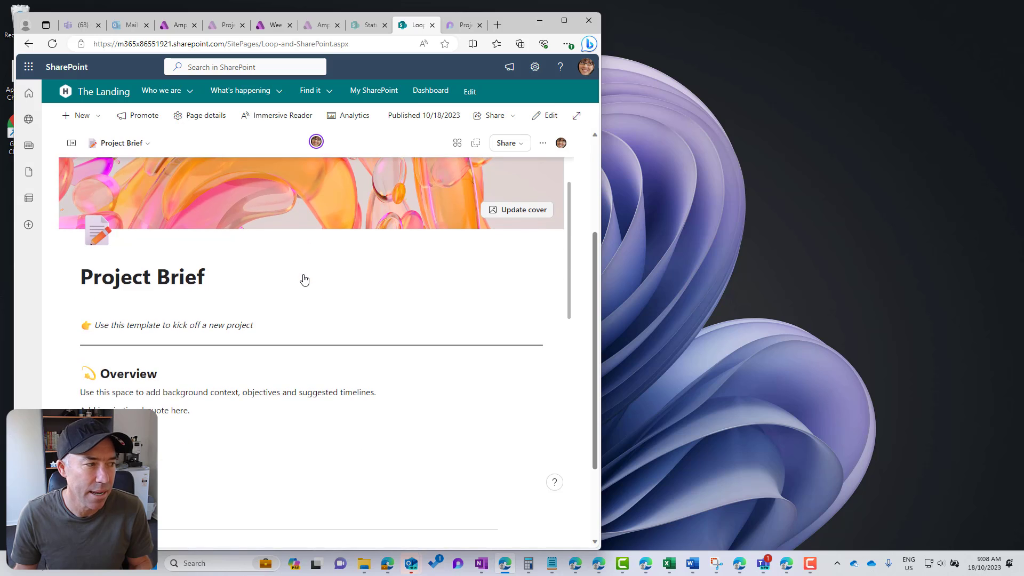
scroll(304, 277, up, 4)
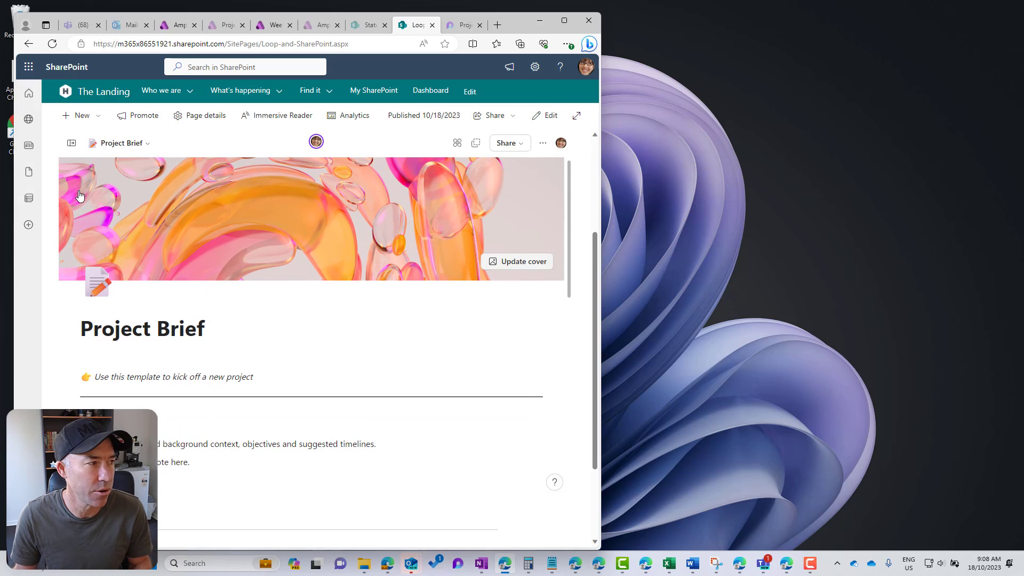
Toggle the Loop sidebar open and closed, then maximize the browser window
click(73, 144)
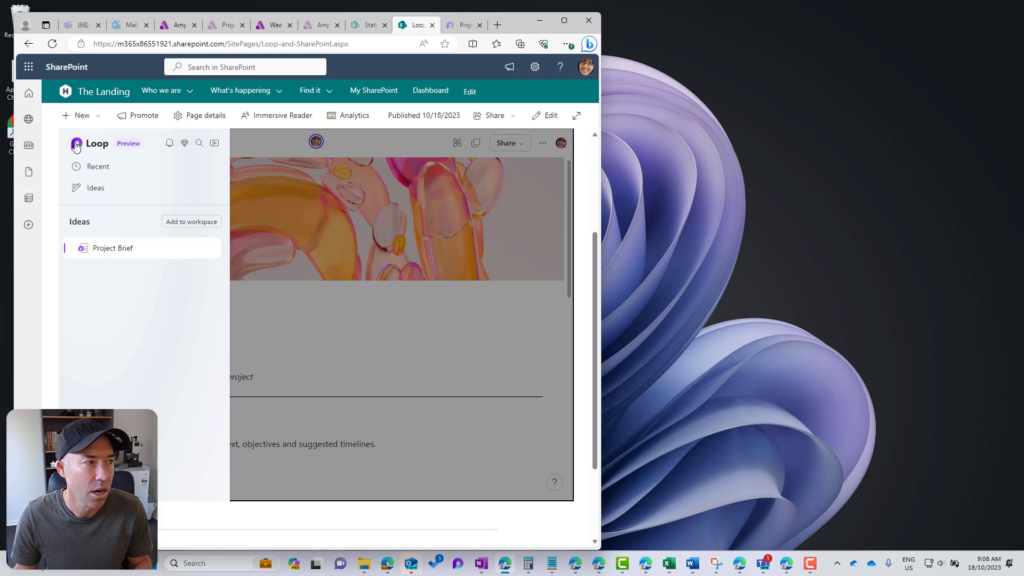
click(213, 144)
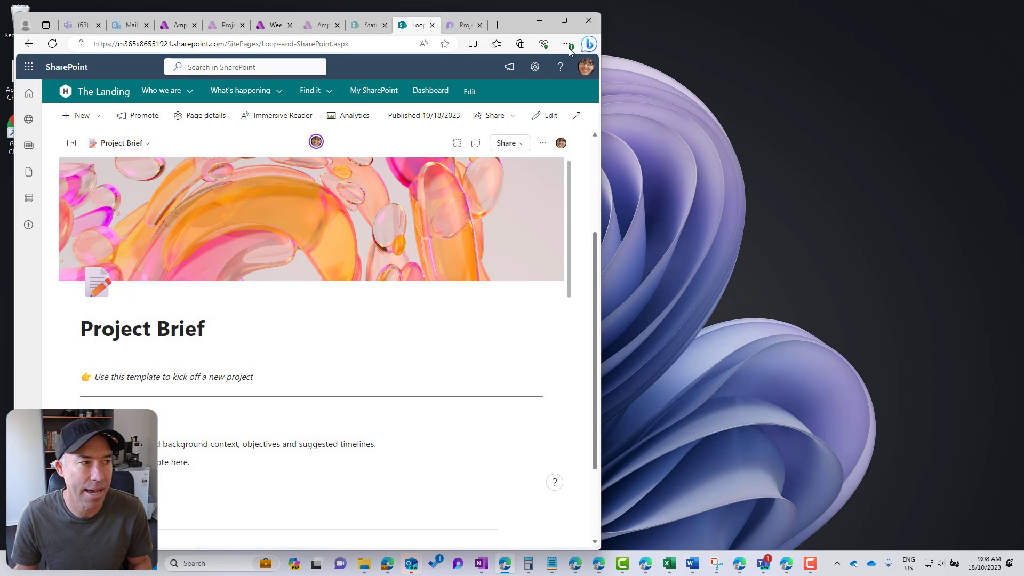
click(563, 21)
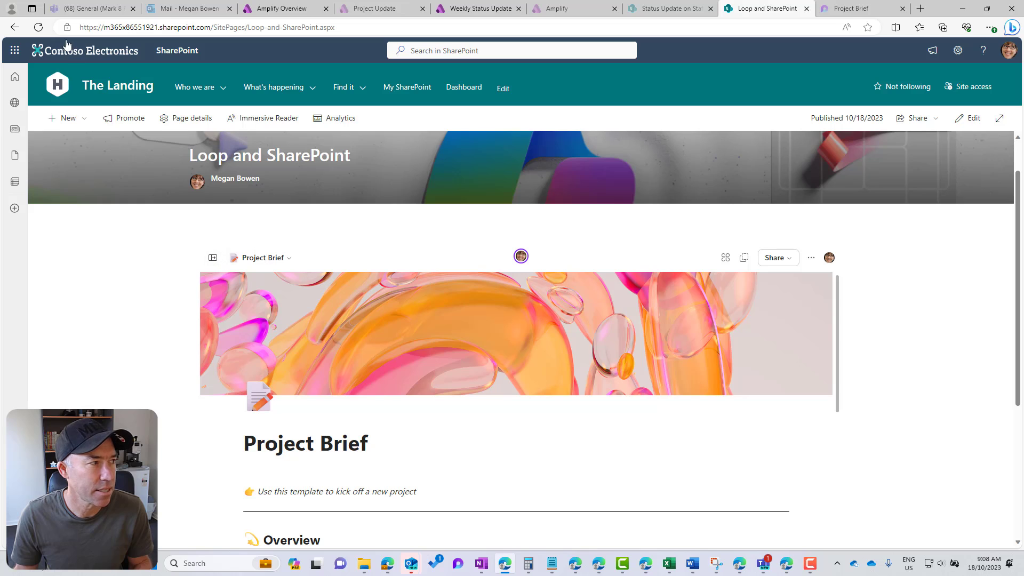
Reload the page and click through the Loop welcome tour until it closes
click(38, 28)
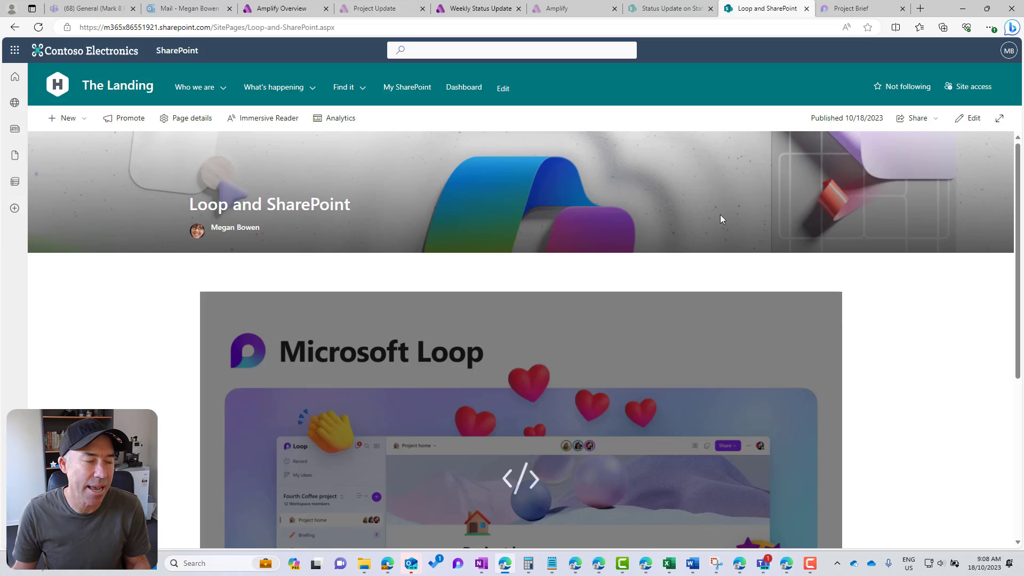
scroll(725, 321, down, 3)
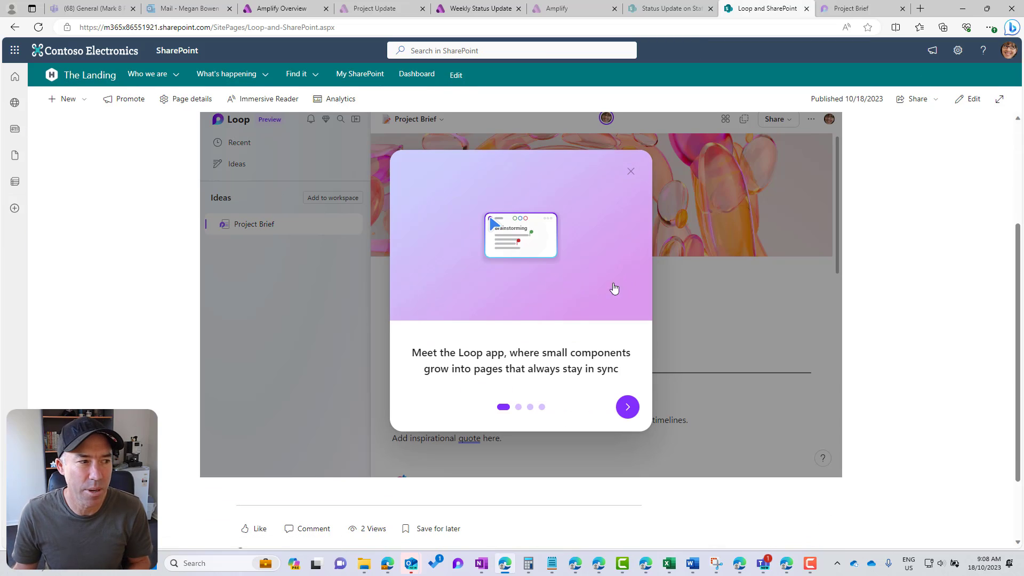
click(627, 407)
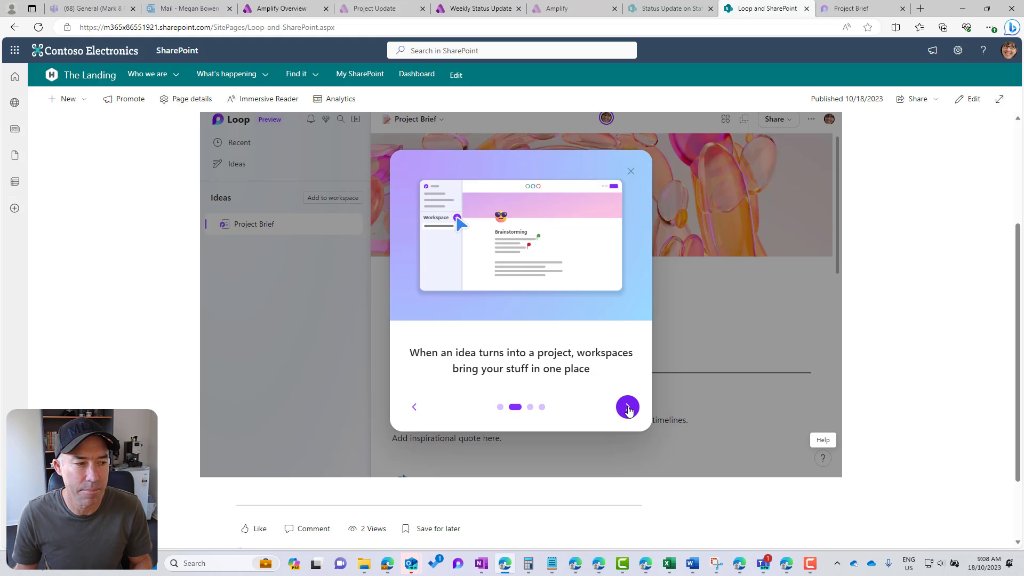
click(628, 408)
click(628, 407)
click(628, 407)
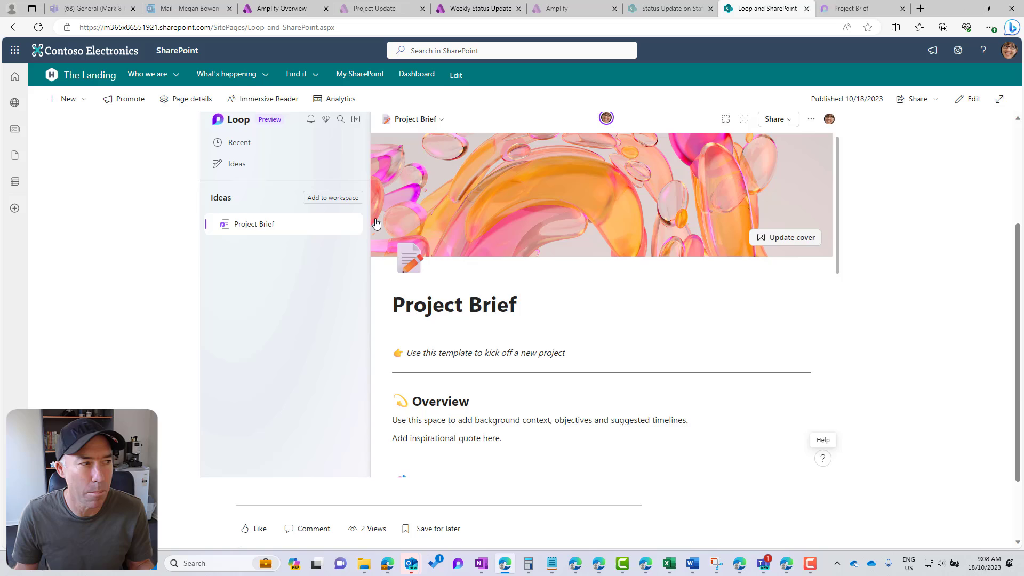
Collapse and then reopen the Loop navigation pane inside the embed
scroll(373, 221, up, 3)
click(357, 250)
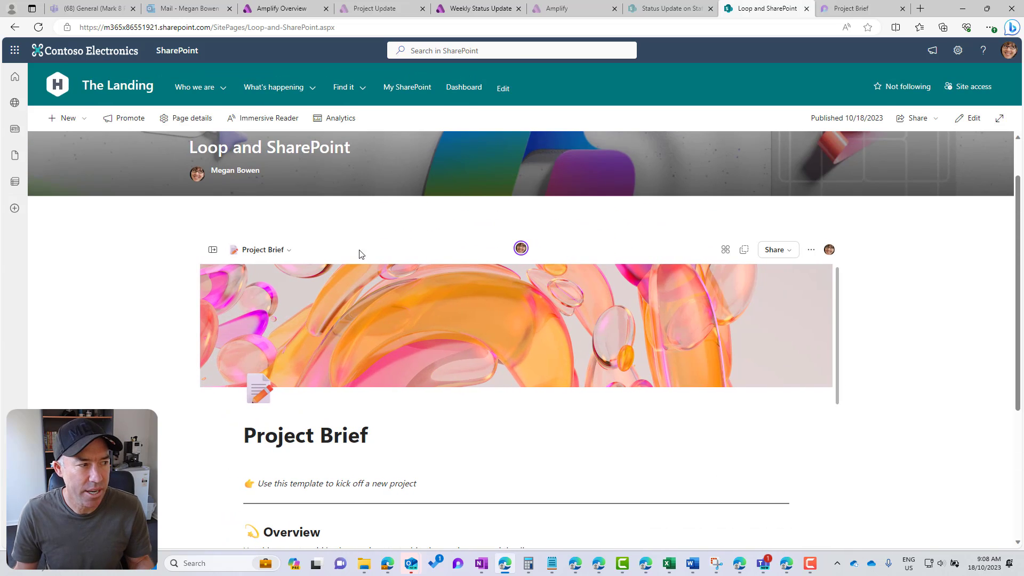
click(214, 251)
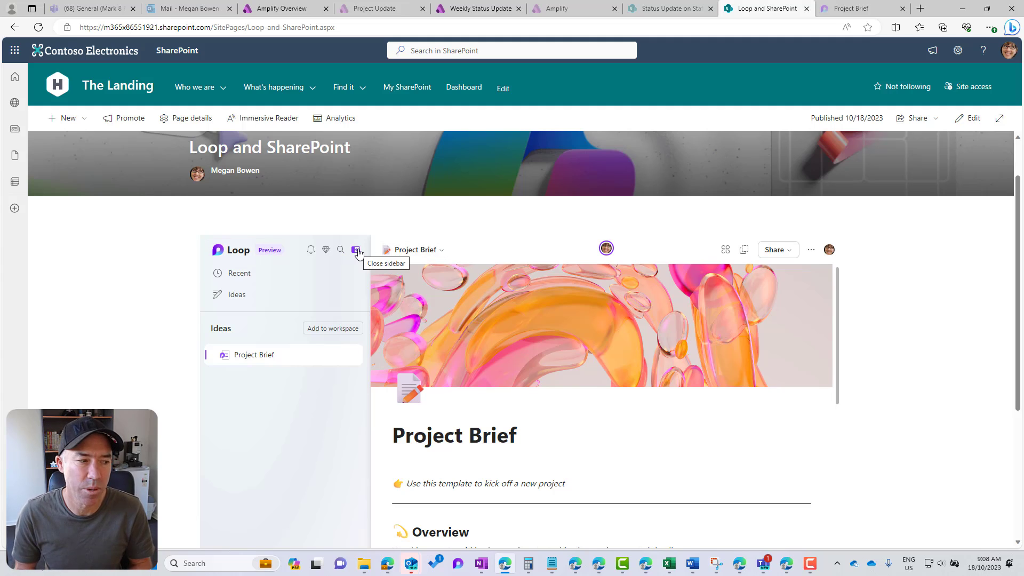
scroll(496, 346, down, 5)
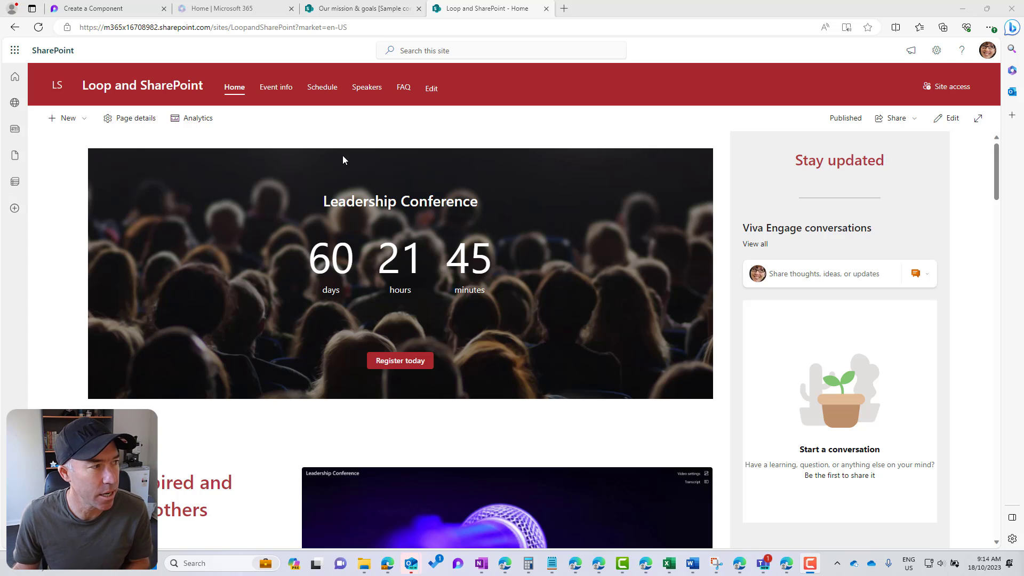
Create a new page from the Blank template and title it 'Loop Page'
scroll(555, 192, down, 1)
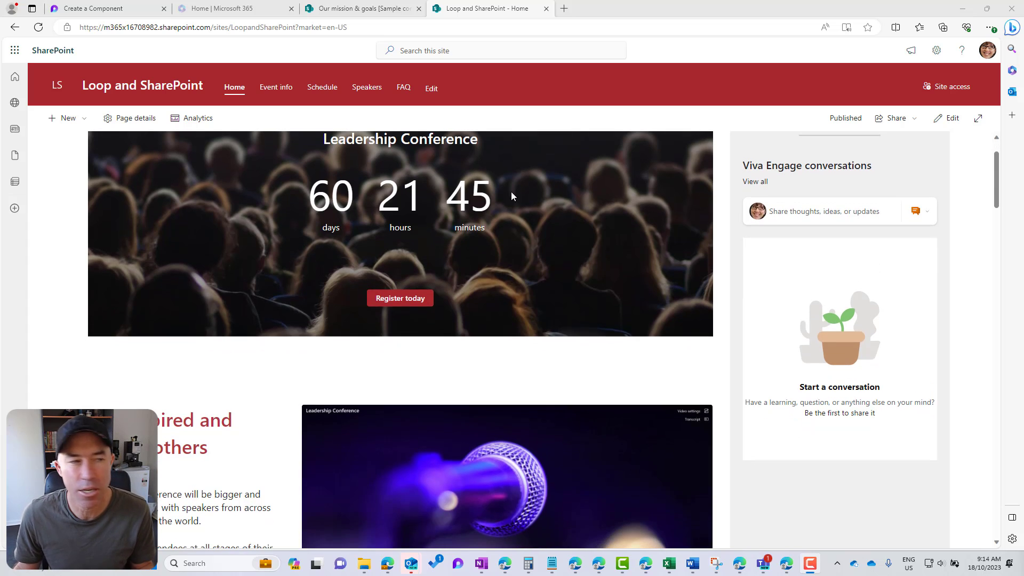
scroll(511, 191, up, 1)
click(83, 120)
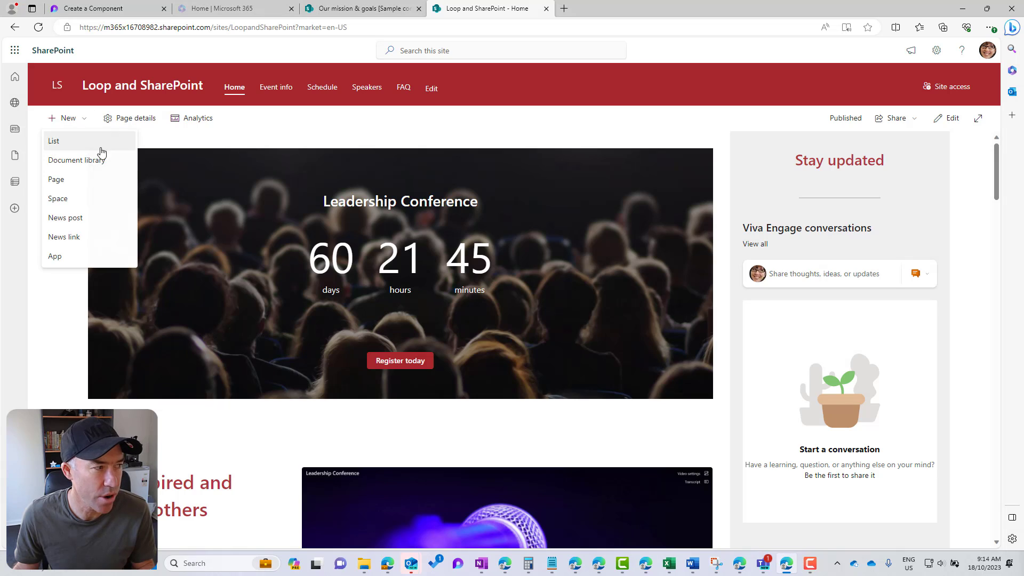
click(68, 177)
click(178, 224)
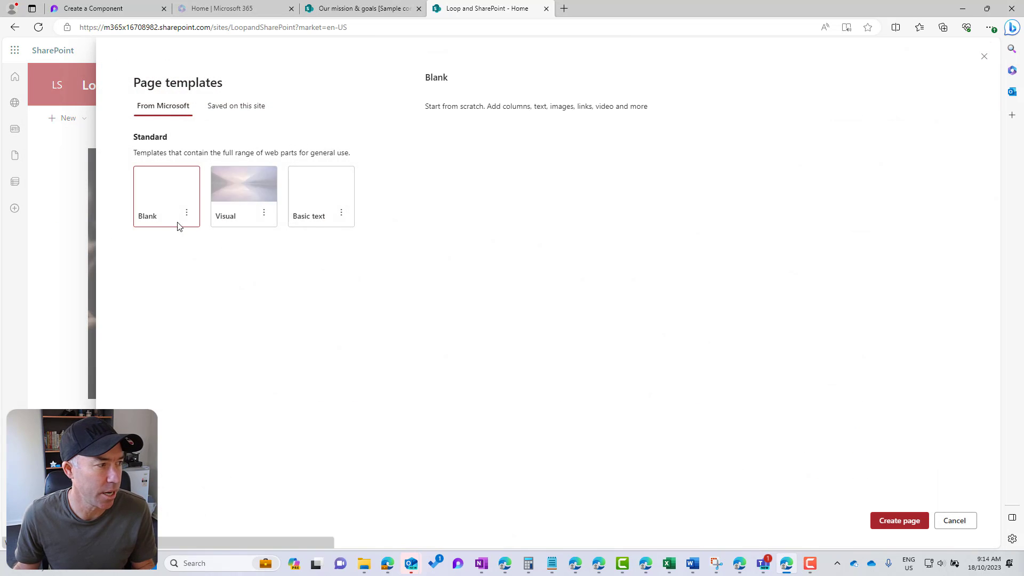
click(897, 516)
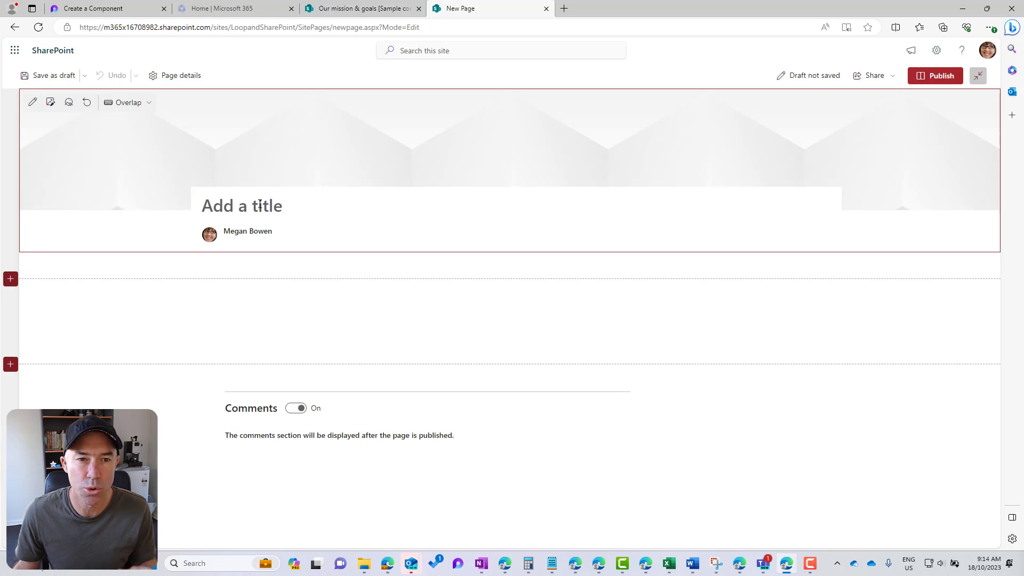
text(L)
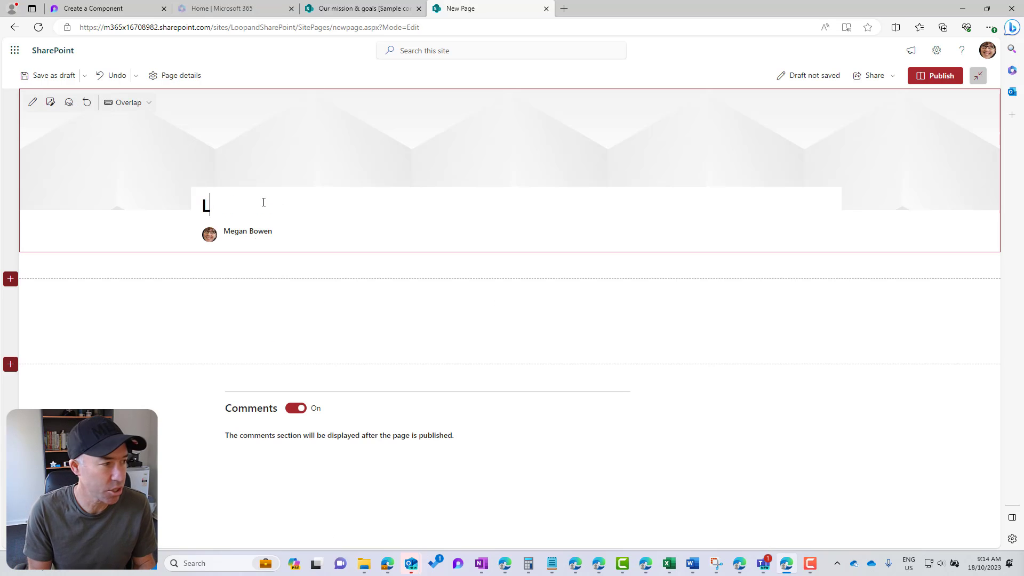
text(oop Page)
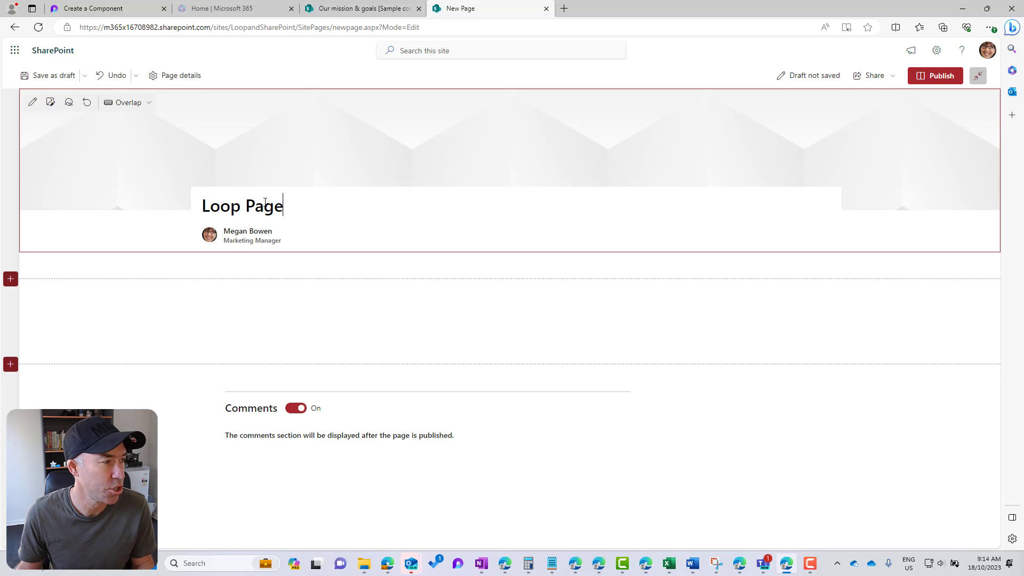
click(113, 103)
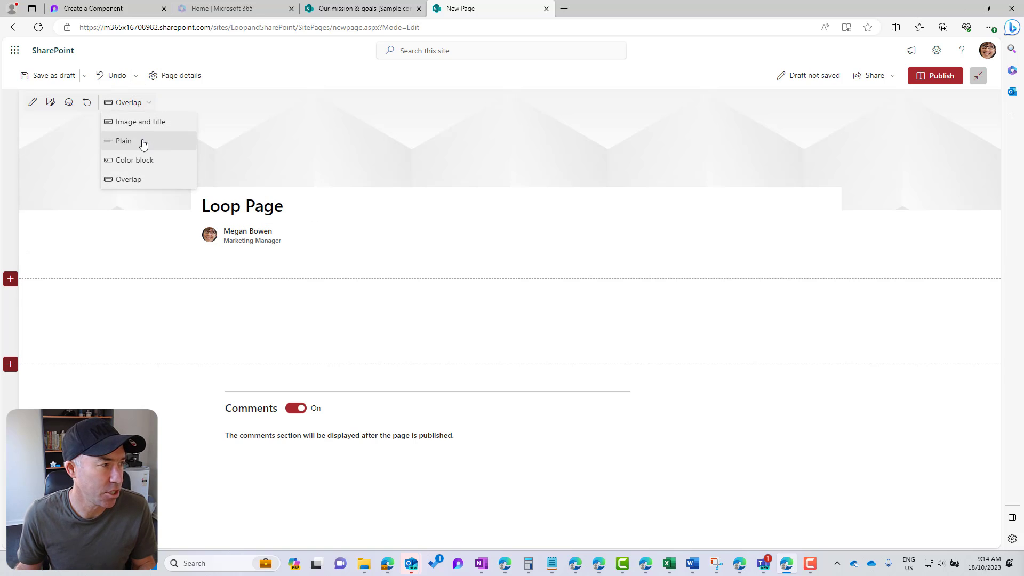
Set the page header to Image and title and insert an Embed web part
click(142, 121)
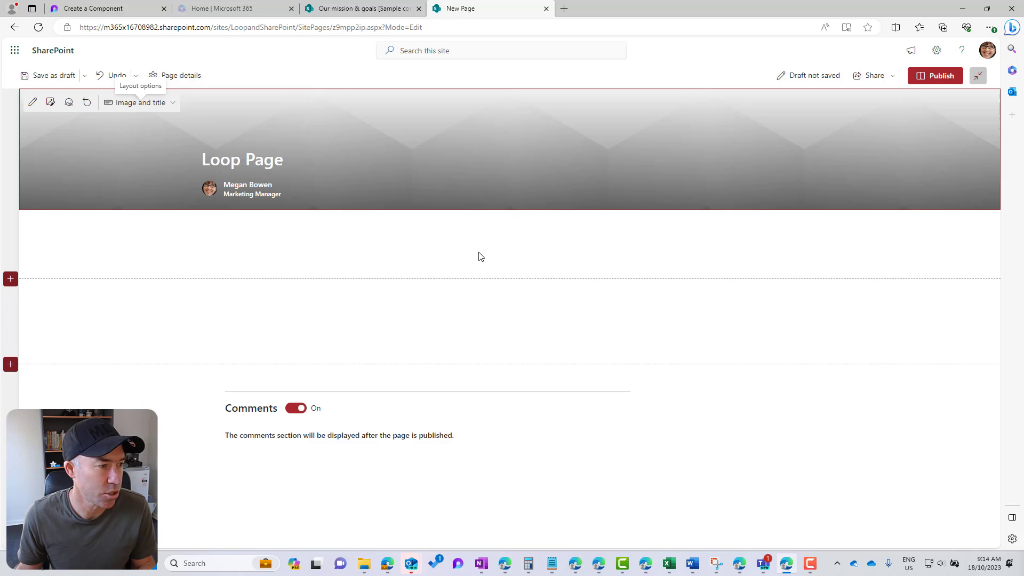
click(465, 303)
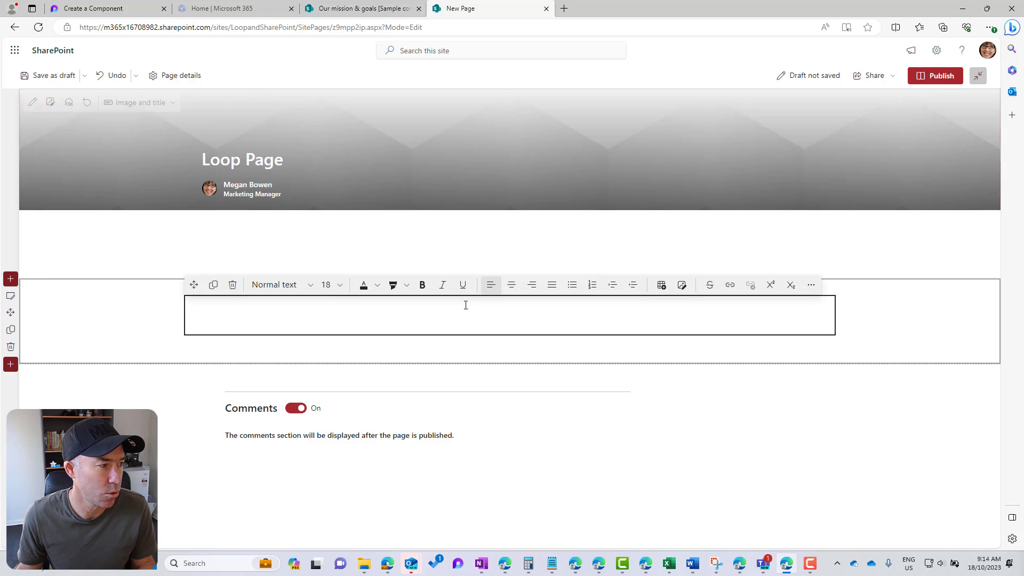
click(233, 285)
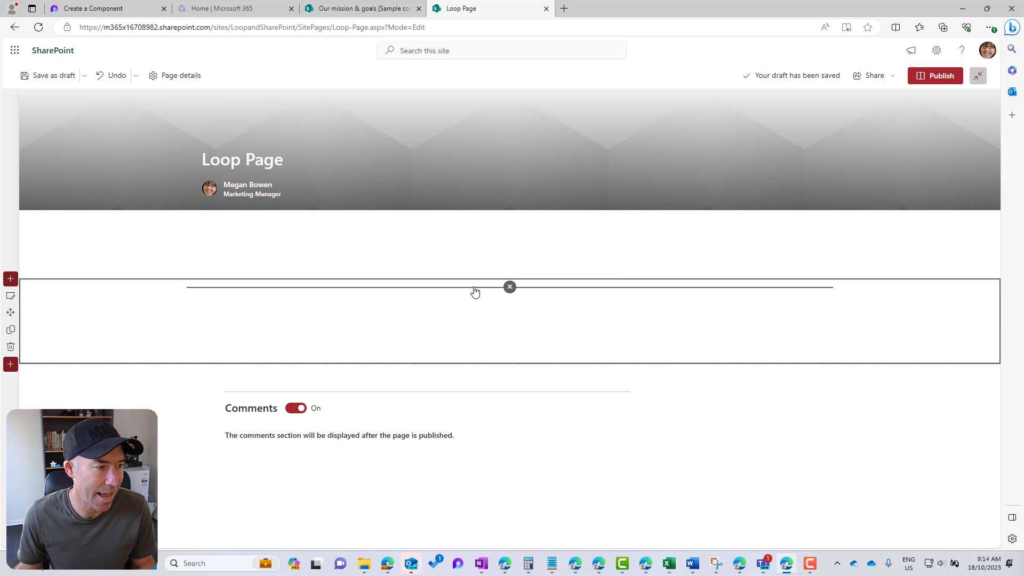
text(embed)
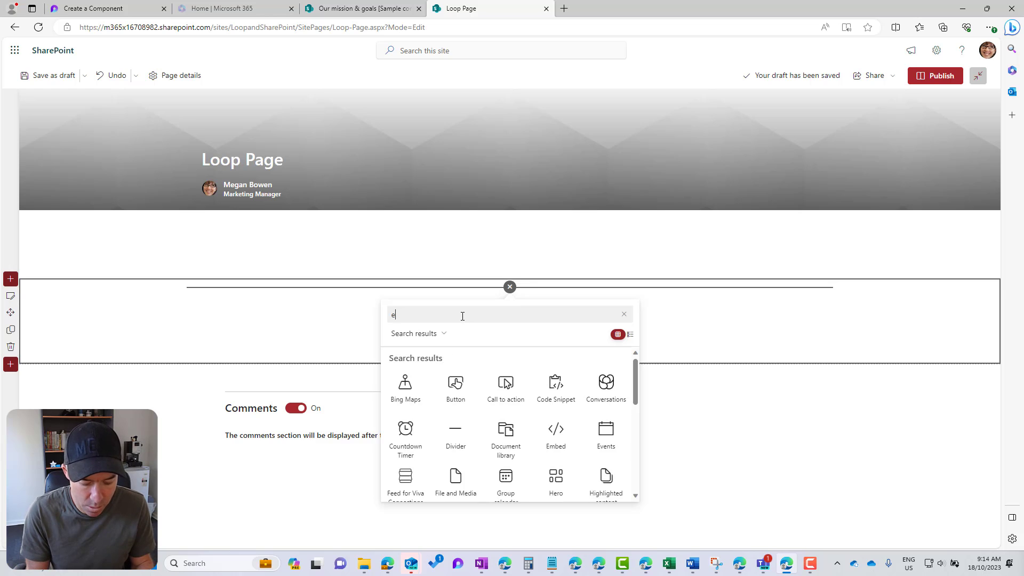
click(412, 388)
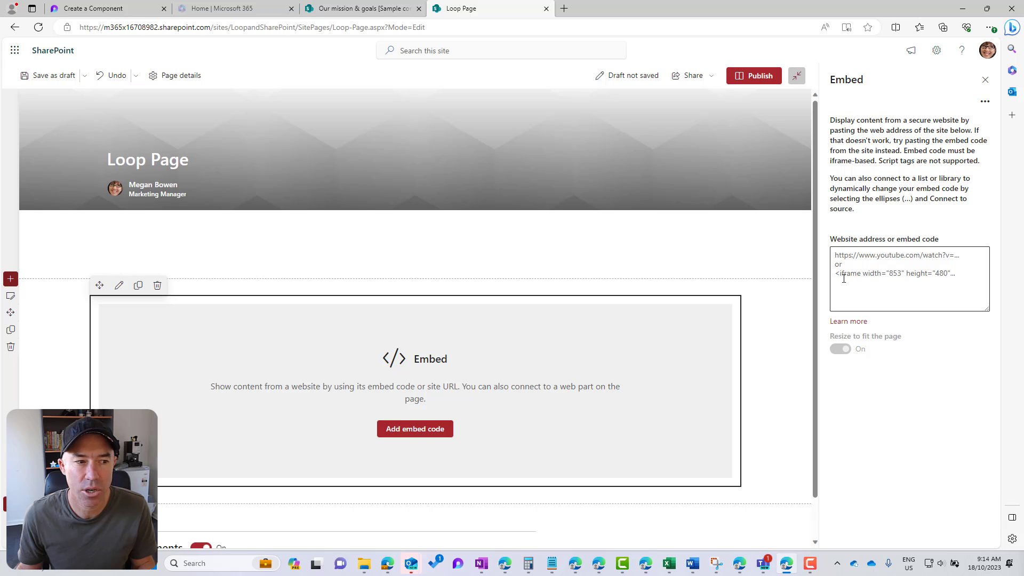
Paste the placeholder iframe code with a Loop Link source into the Embed web part
click(836, 277)
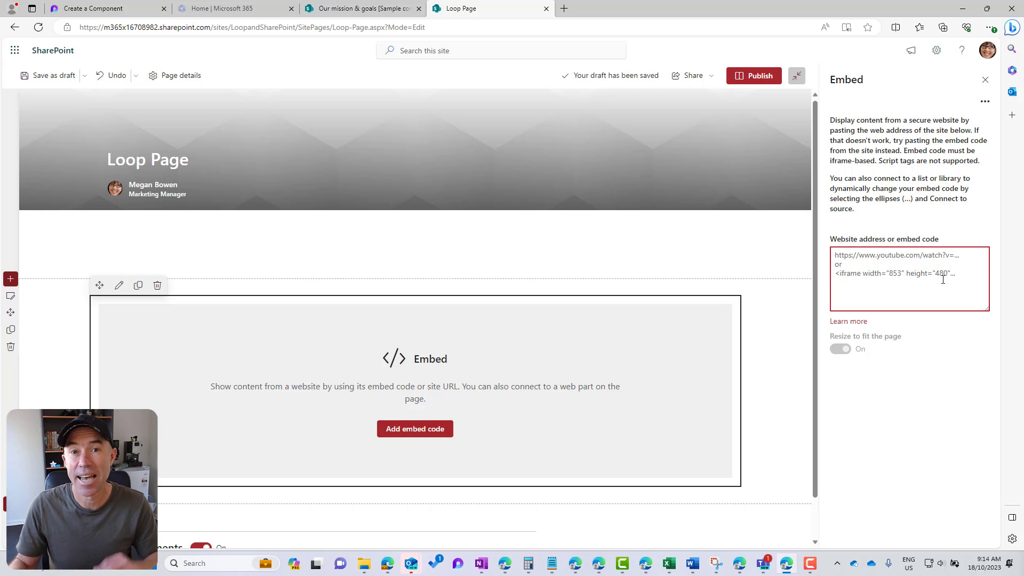
click(552, 563)
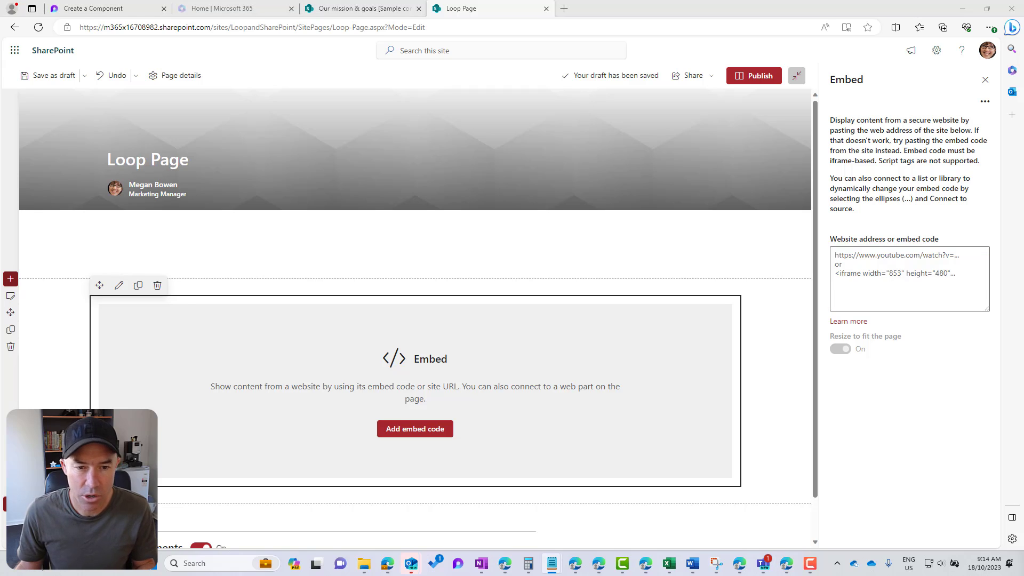
click(939, 276)
text(<iframe src="Loop Link" height="900px" width="100%"></iframe>)
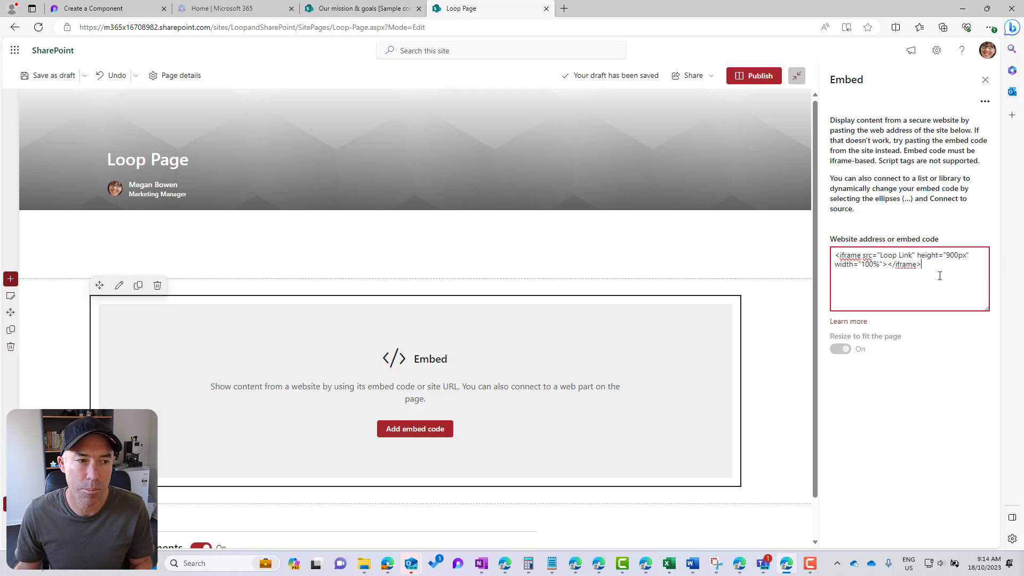
double_click(852, 255)
click(870, 256)
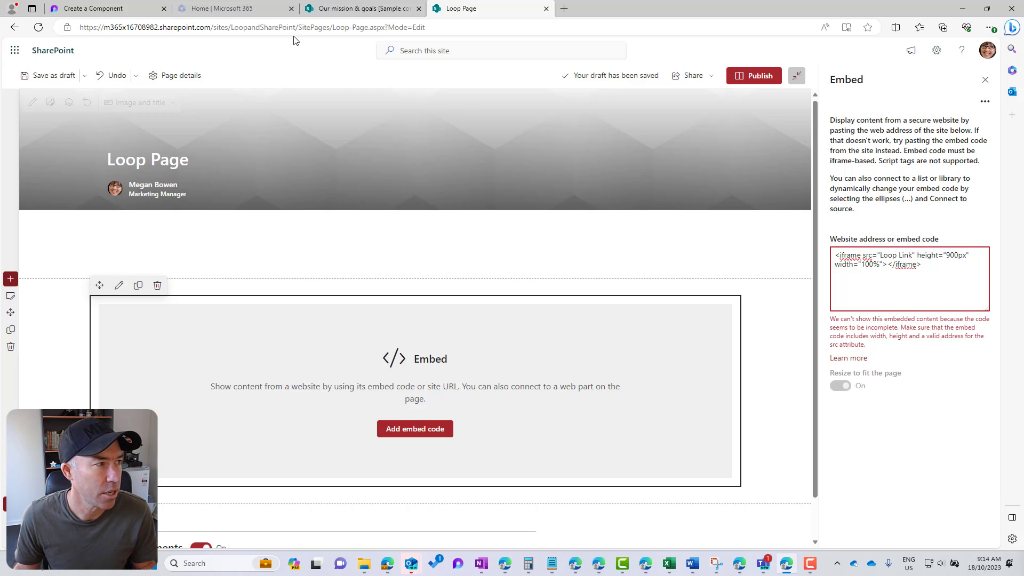
Open the Get the Mobile App page in the Loop workspace
click(107, 11)
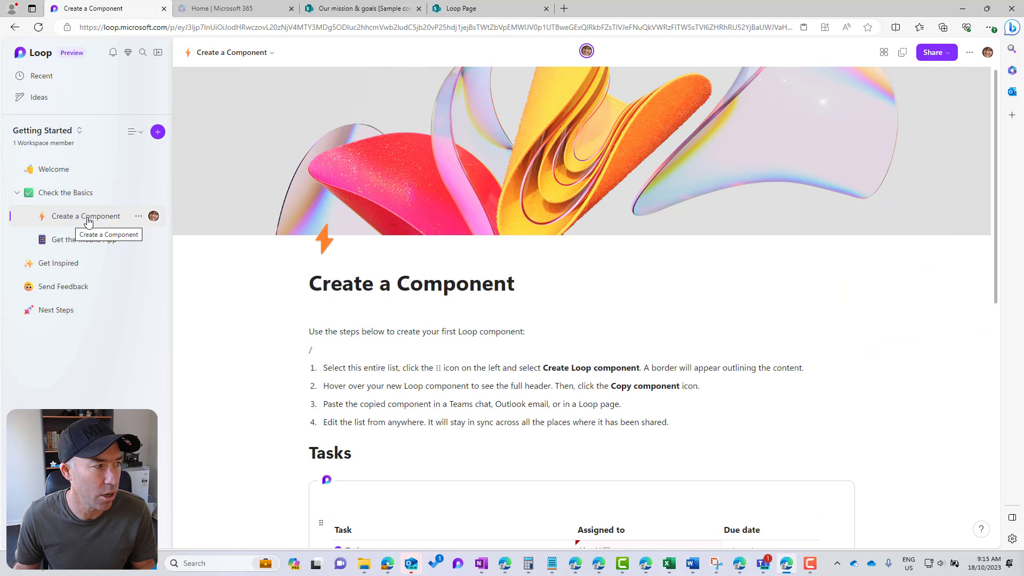
click(88, 243)
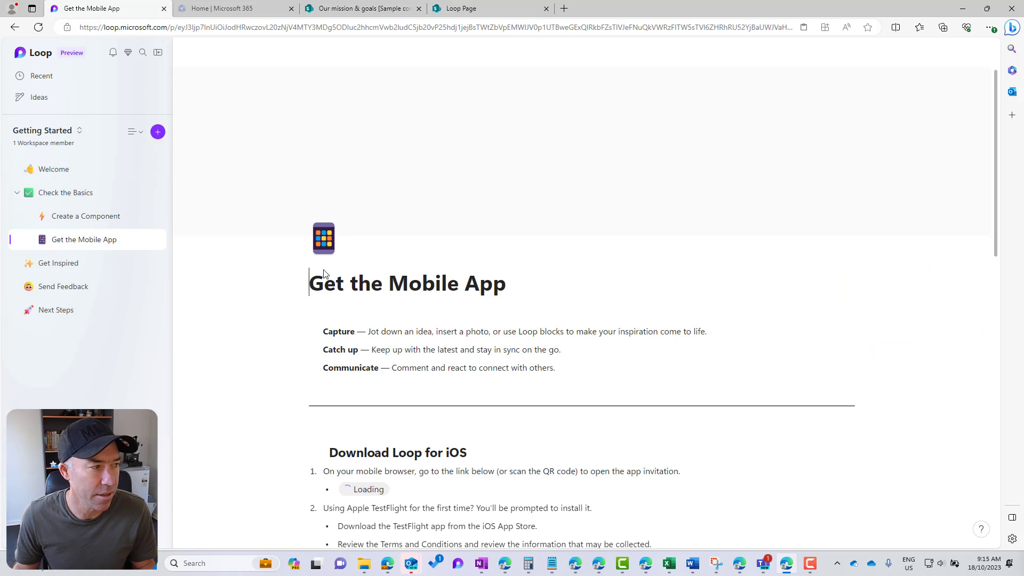
scroll(610, 258, down, 6)
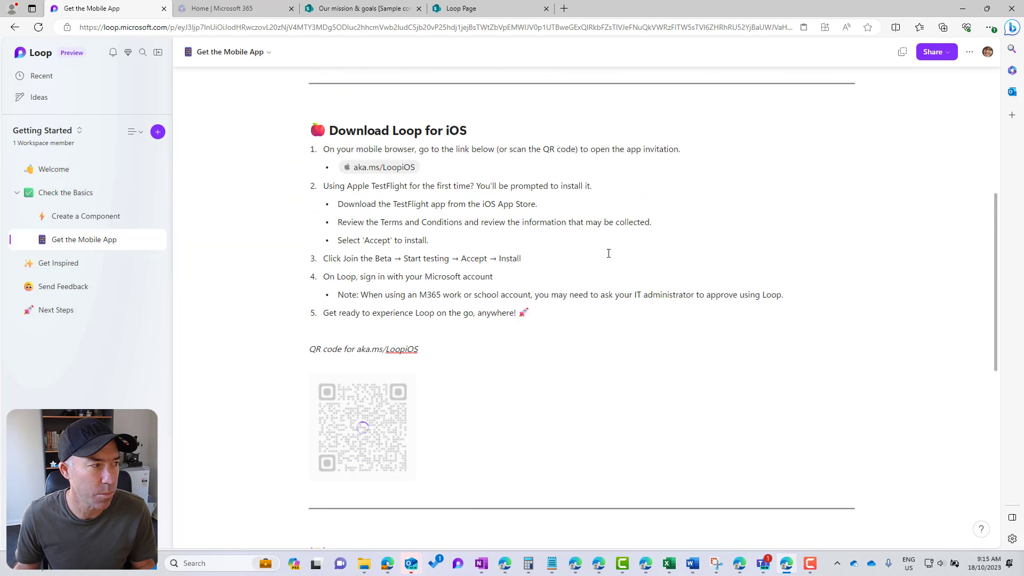
scroll(606, 252, up, 6)
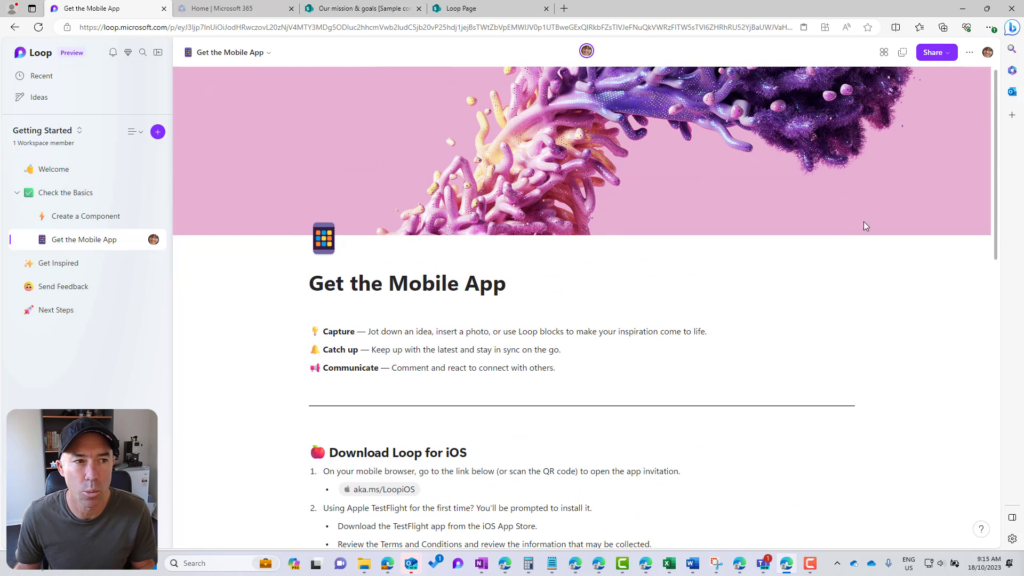
Copy a Loop component link to the page that people in Contoso can edit
click(938, 55)
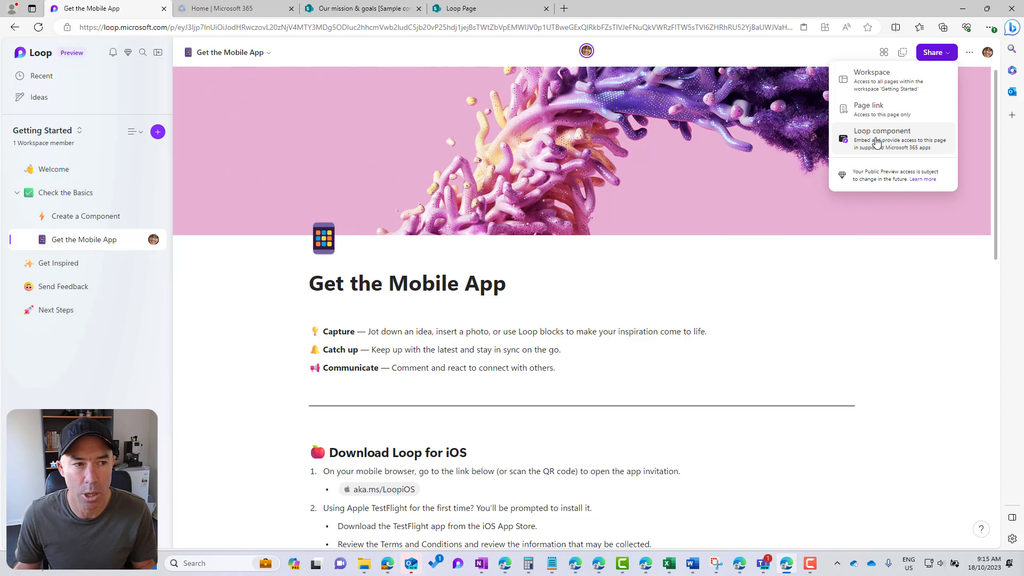
click(877, 143)
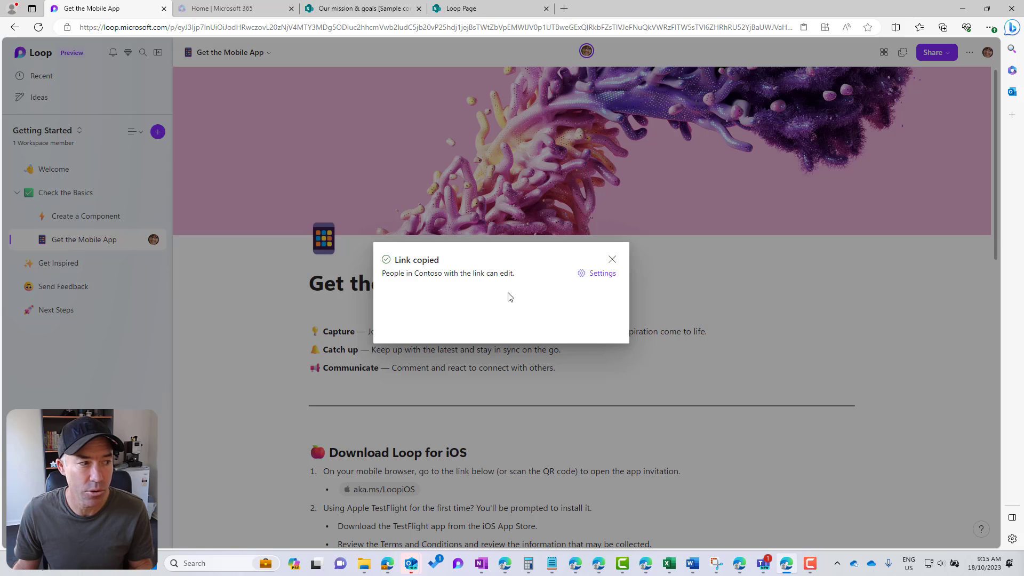
drag(416, 277, 557, 279)
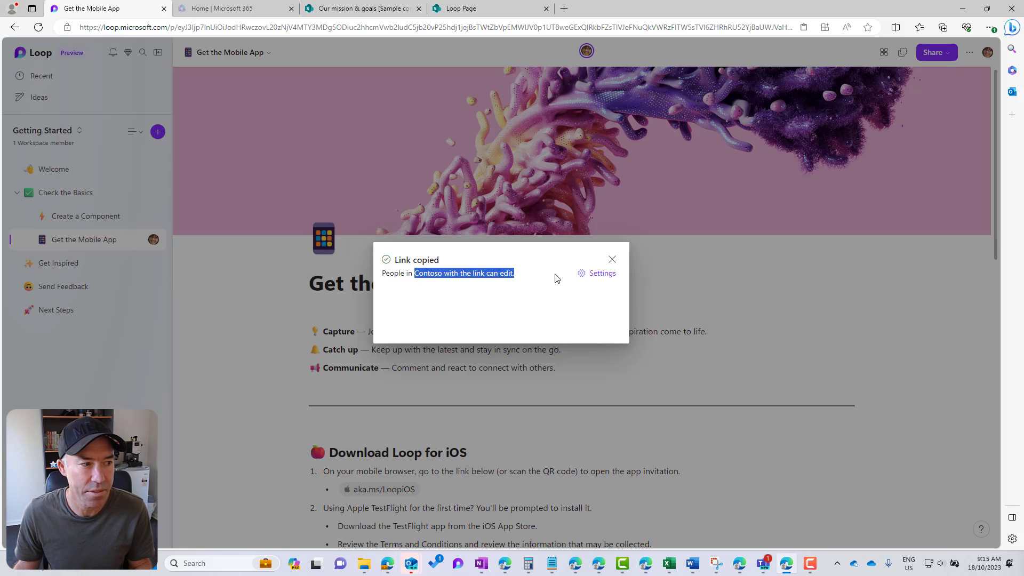
click(598, 280)
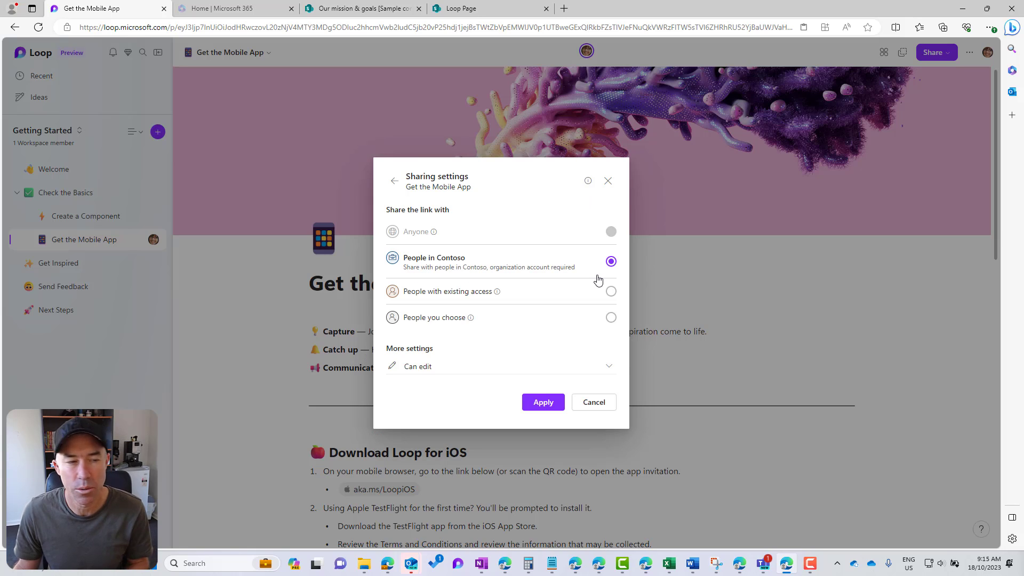
click(543, 402)
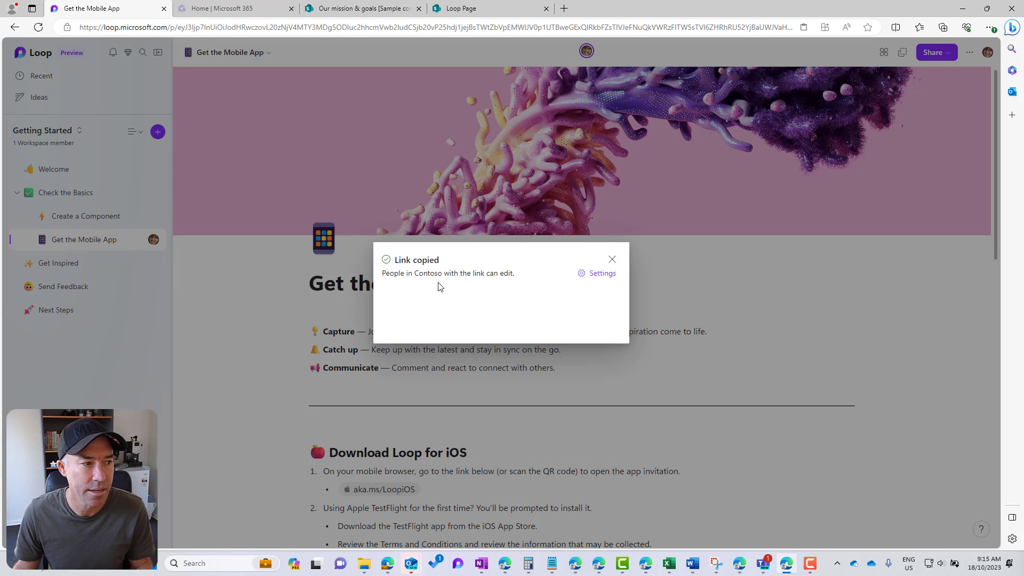
drag(402, 262, 476, 265)
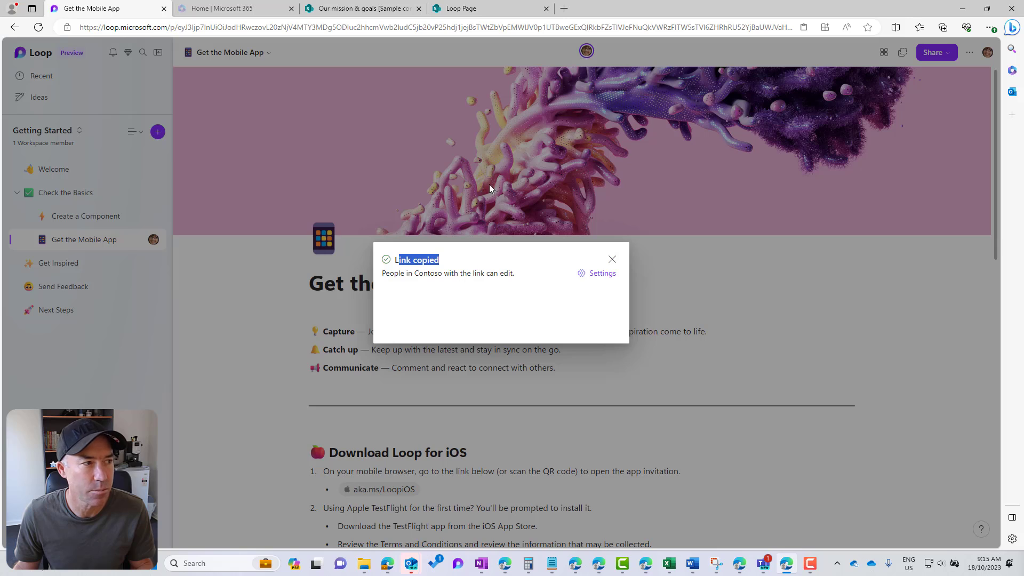
click(451, 8)
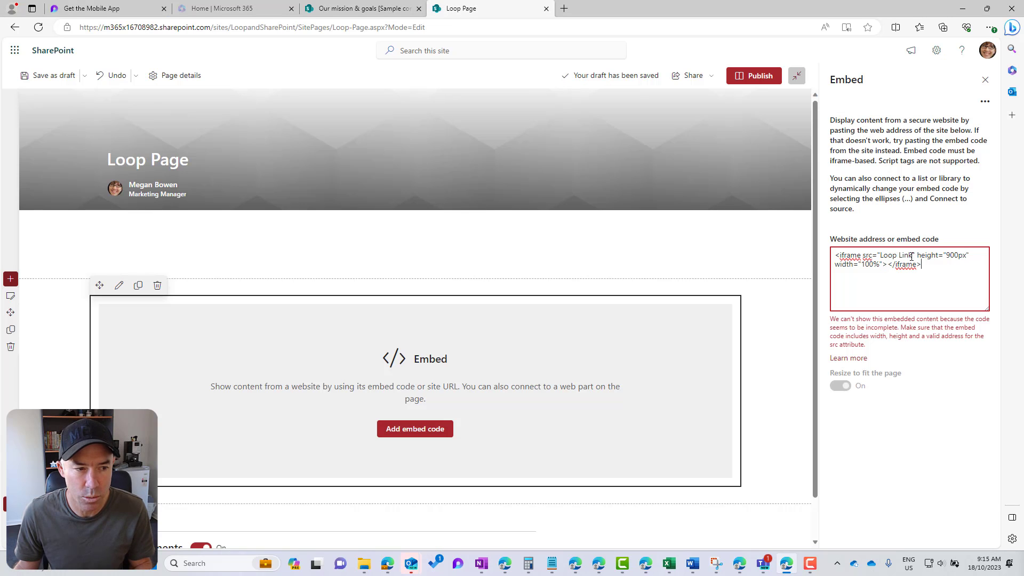
Paste the copied Loop URL over the 'Loop Link' placeholder in the embed code and apply it
drag(902, 257, 884, 256)
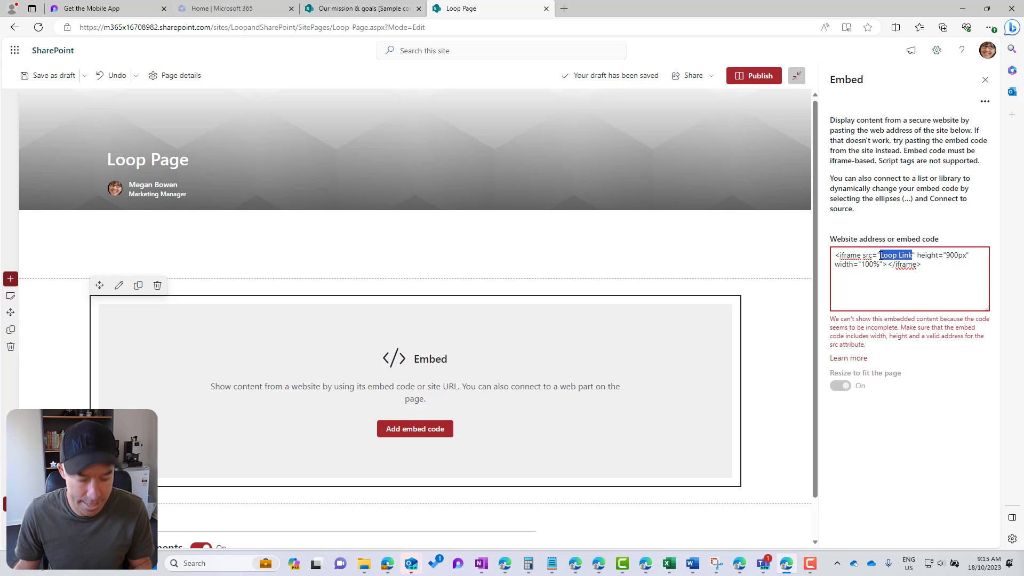
key(ctrl+v)
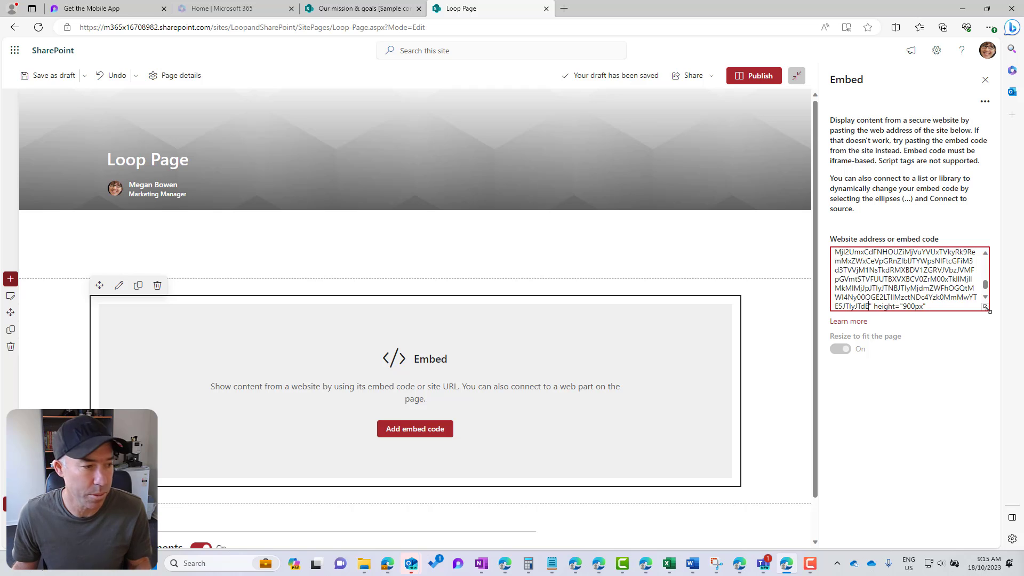
click(940, 348)
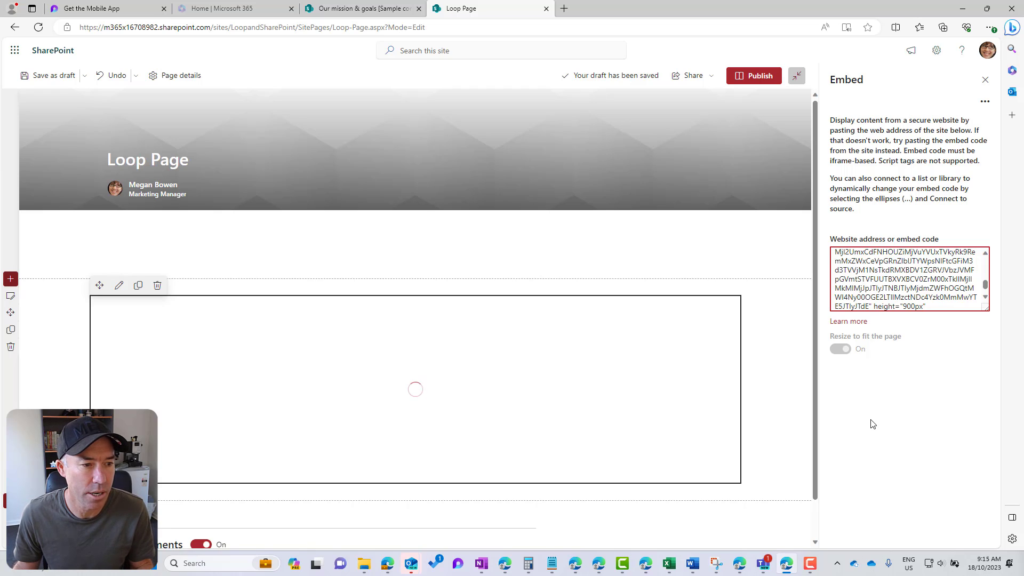
scroll(700, 347, down, 3)
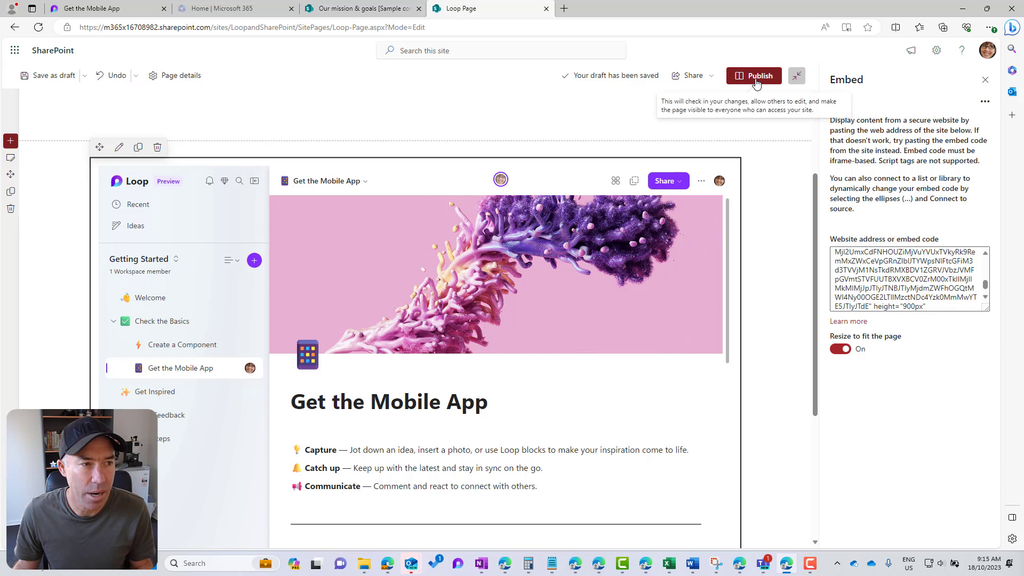
Publish Loop Page, close the promotion and settings panels, and collapse the embedded Loop navigation pane
click(757, 76)
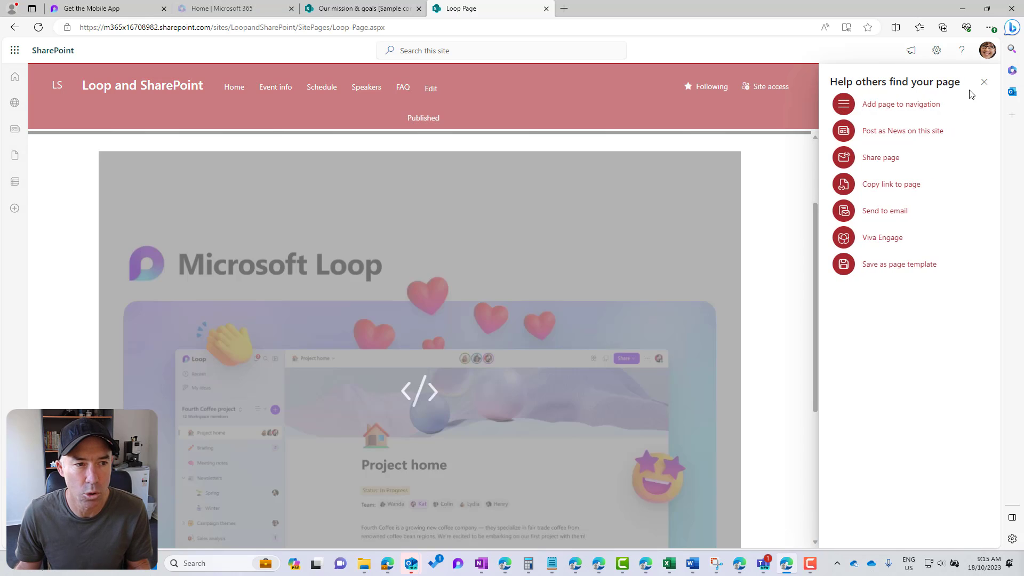
click(984, 82)
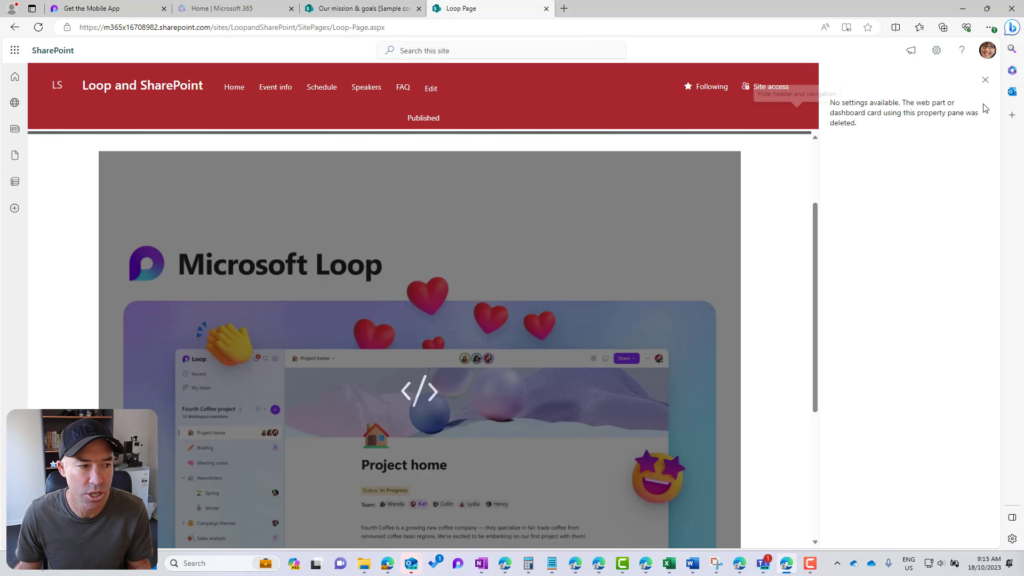
click(984, 81)
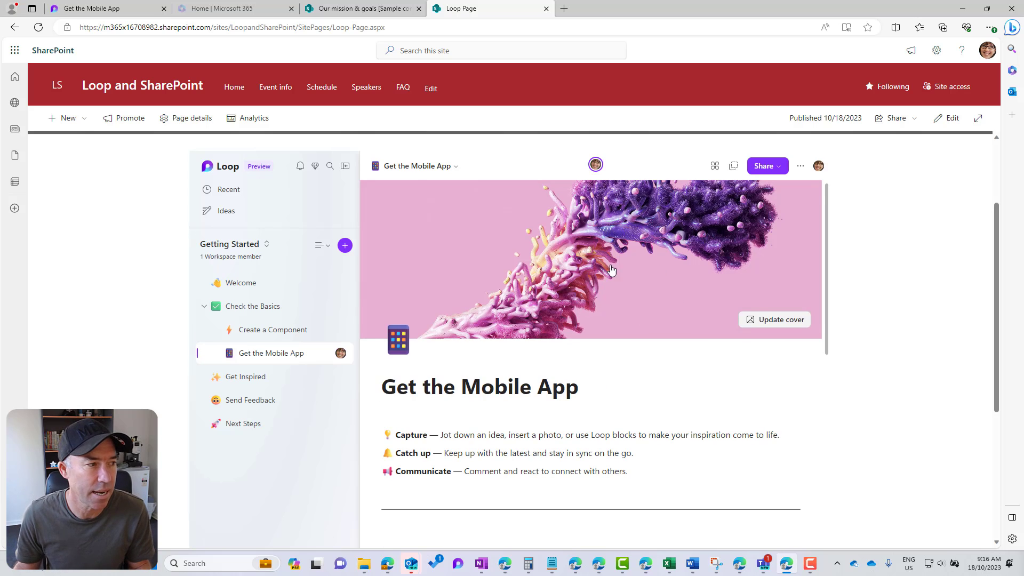
click(346, 168)
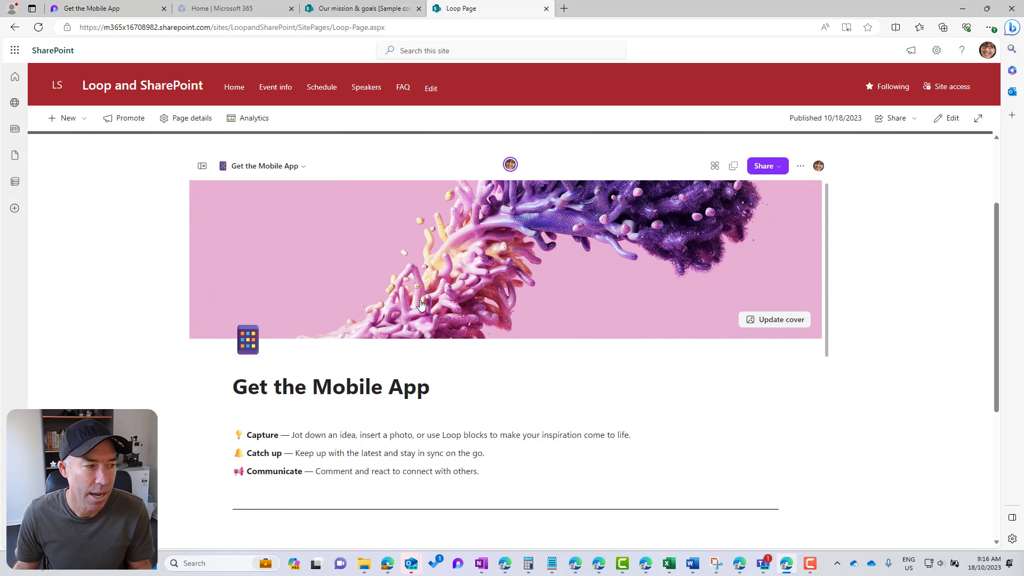
scroll(432, 295, down, 3)
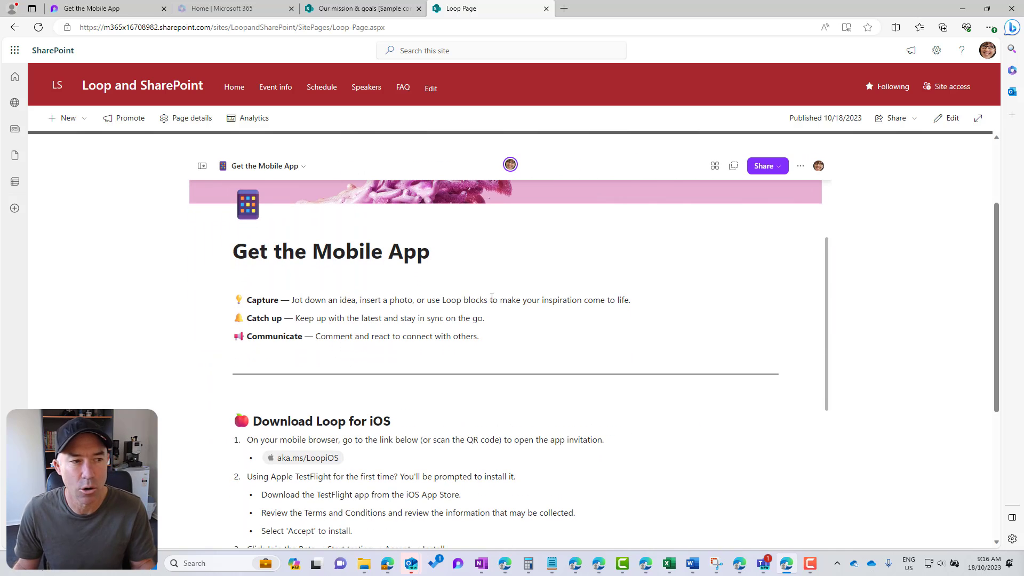
scroll(492, 297, up, 5)
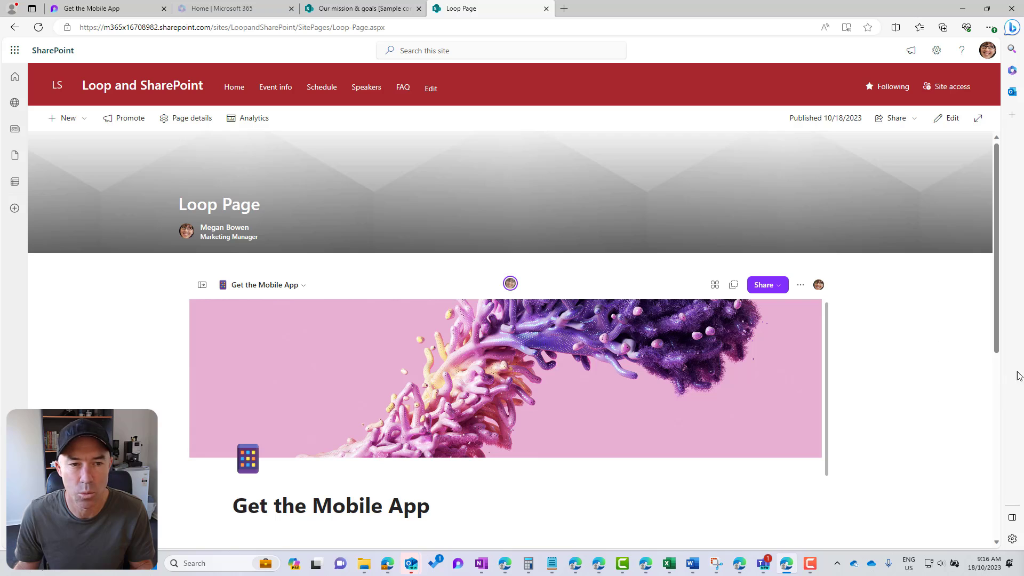